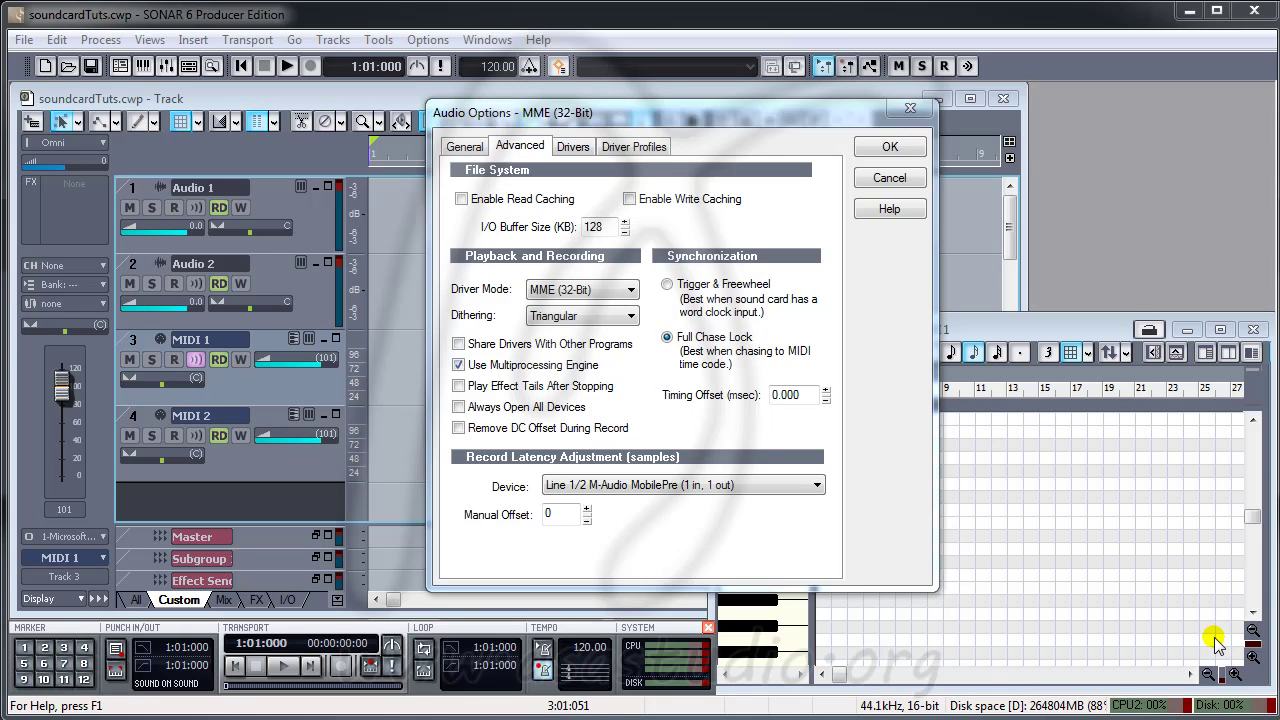
Disable the M-Audio Line 1/2 input and output drivers, enable the High Definition Microphone and Speakers instead, and apply the audio options
click(574, 147)
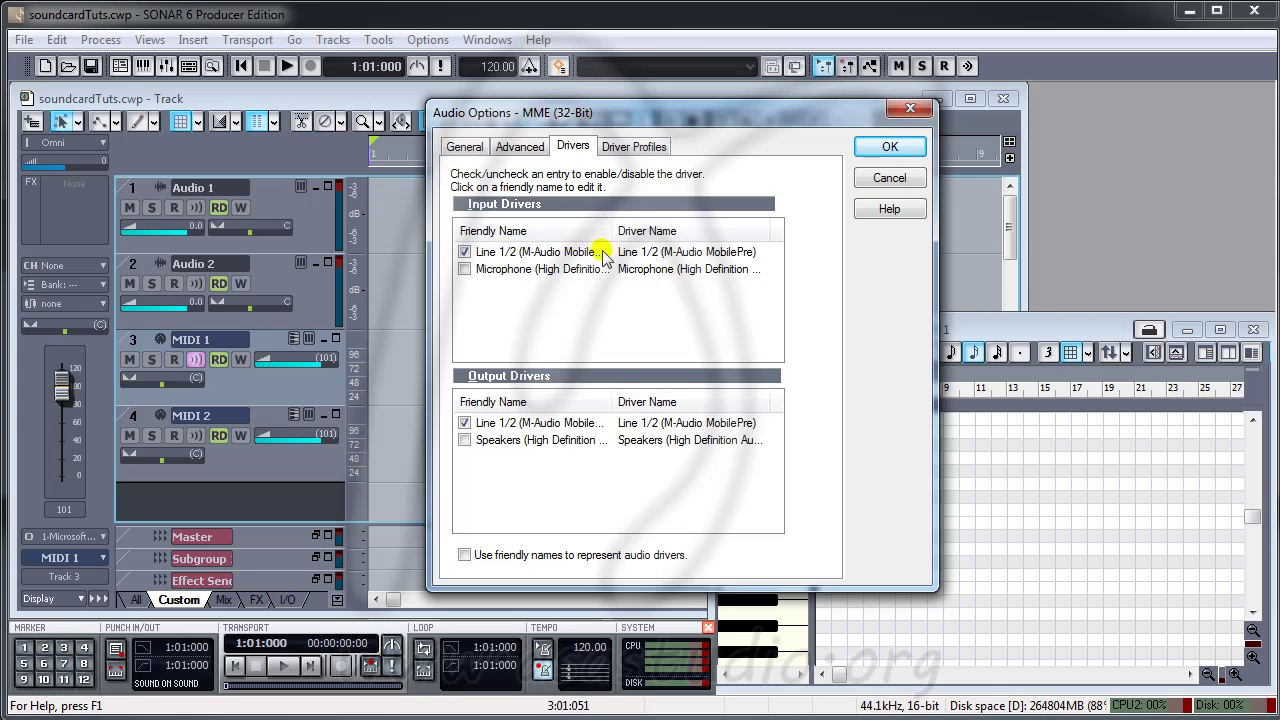
click(464, 269)
drag(611, 232, 645, 232)
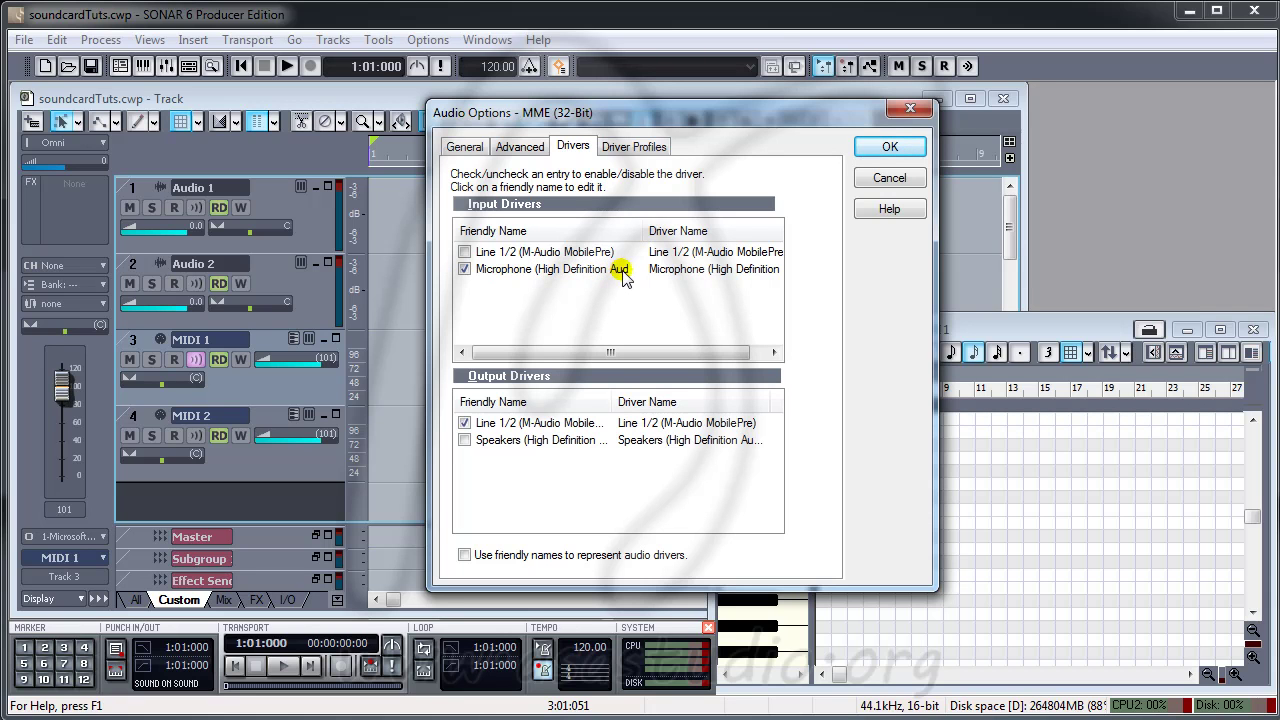
click(464, 422)
click(465, 441)
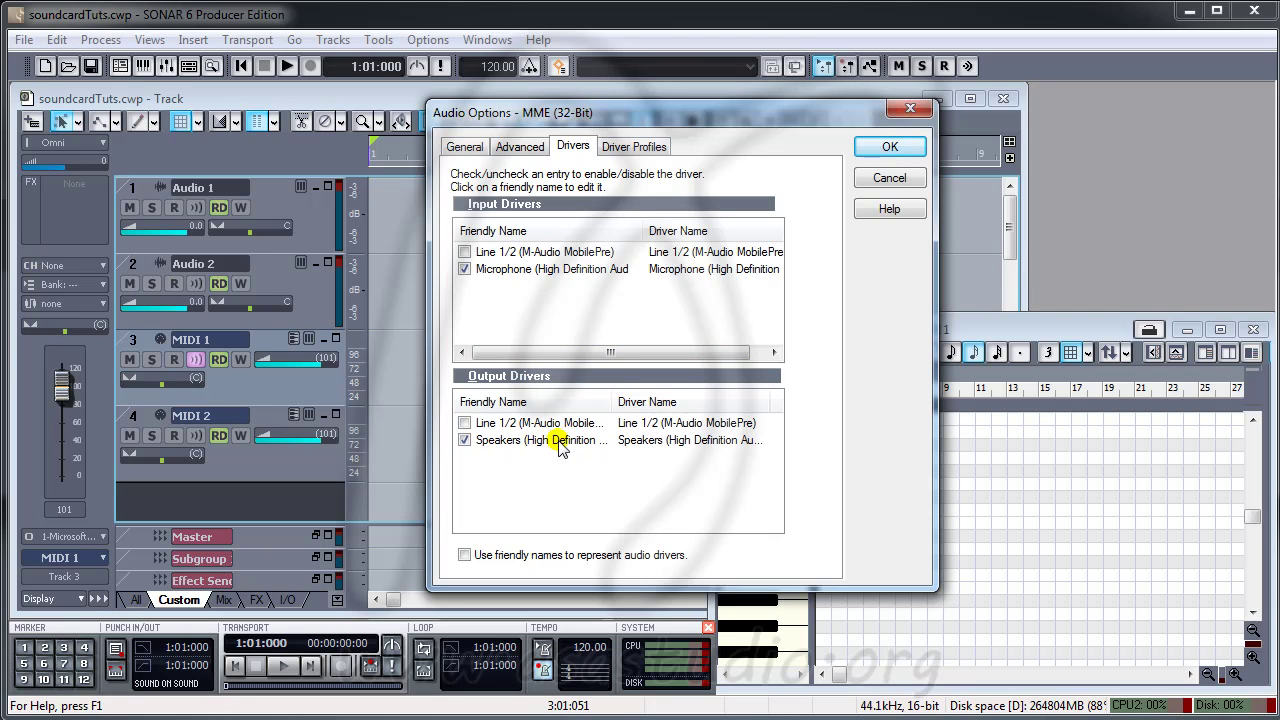
click(882, 150)
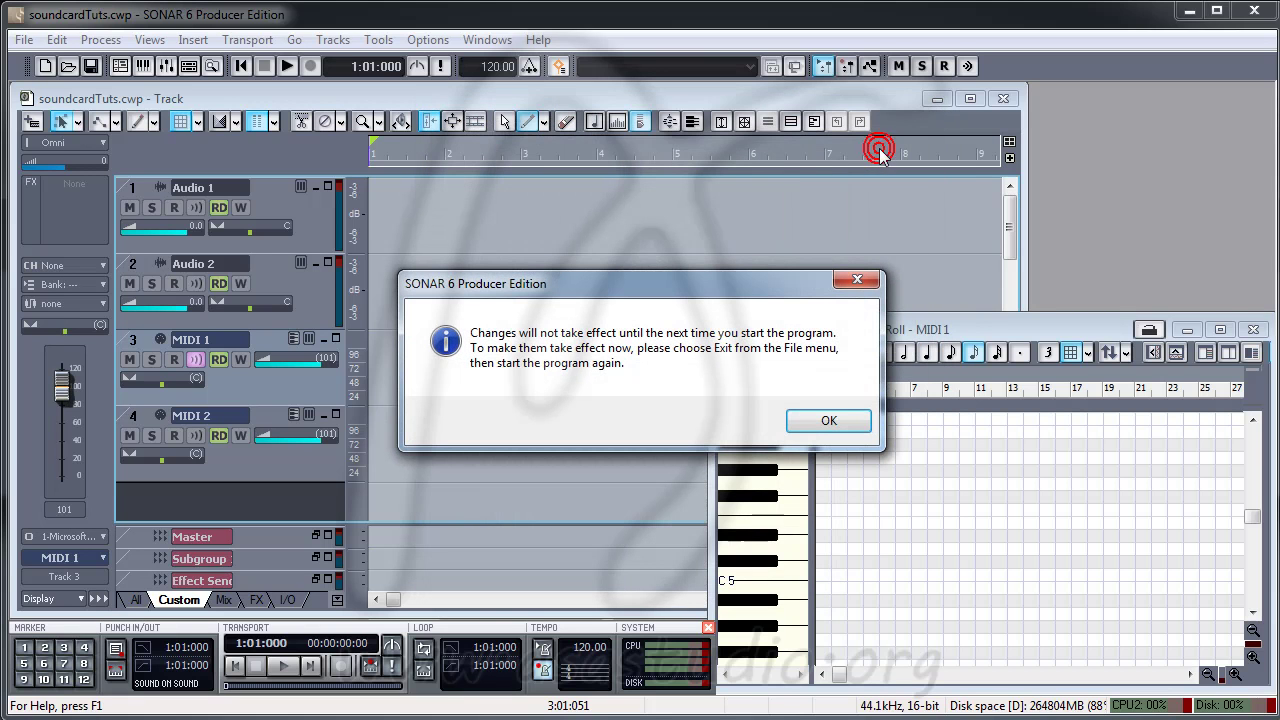
click(831, 421)
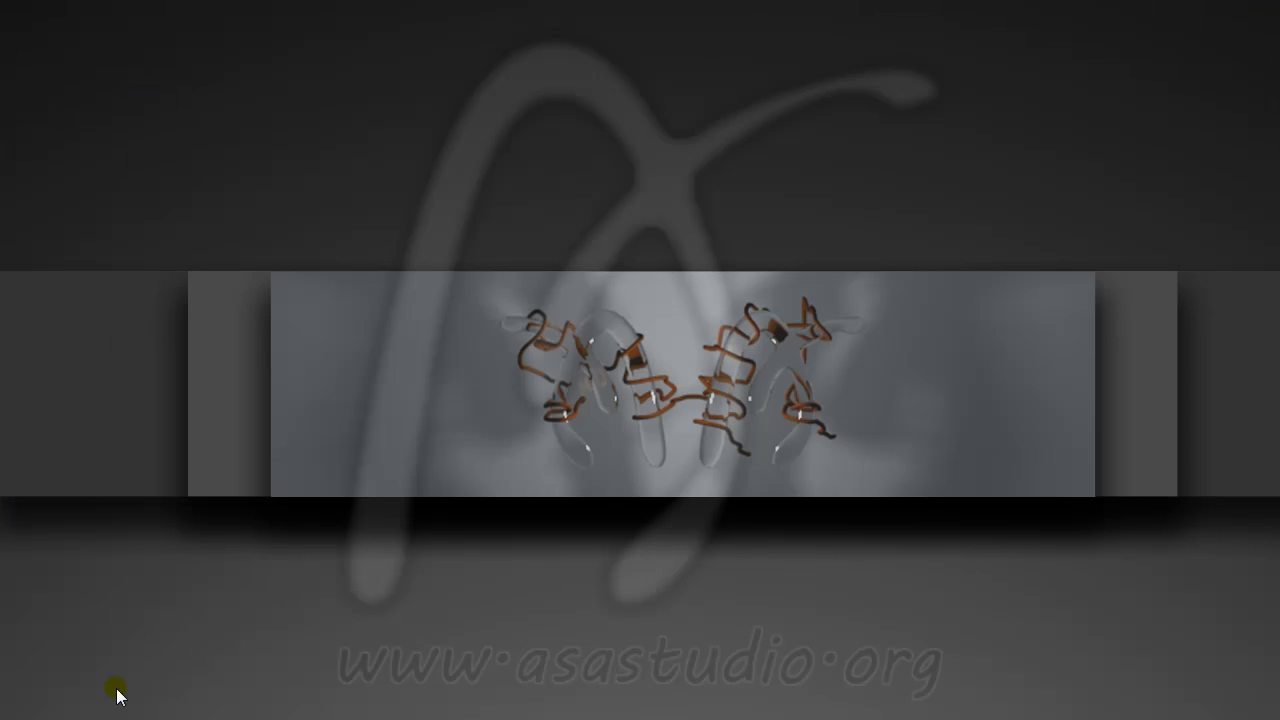
Start SONAR 6 Producer Edition again and reopen the soundcardTuts.cwp project
key(super)
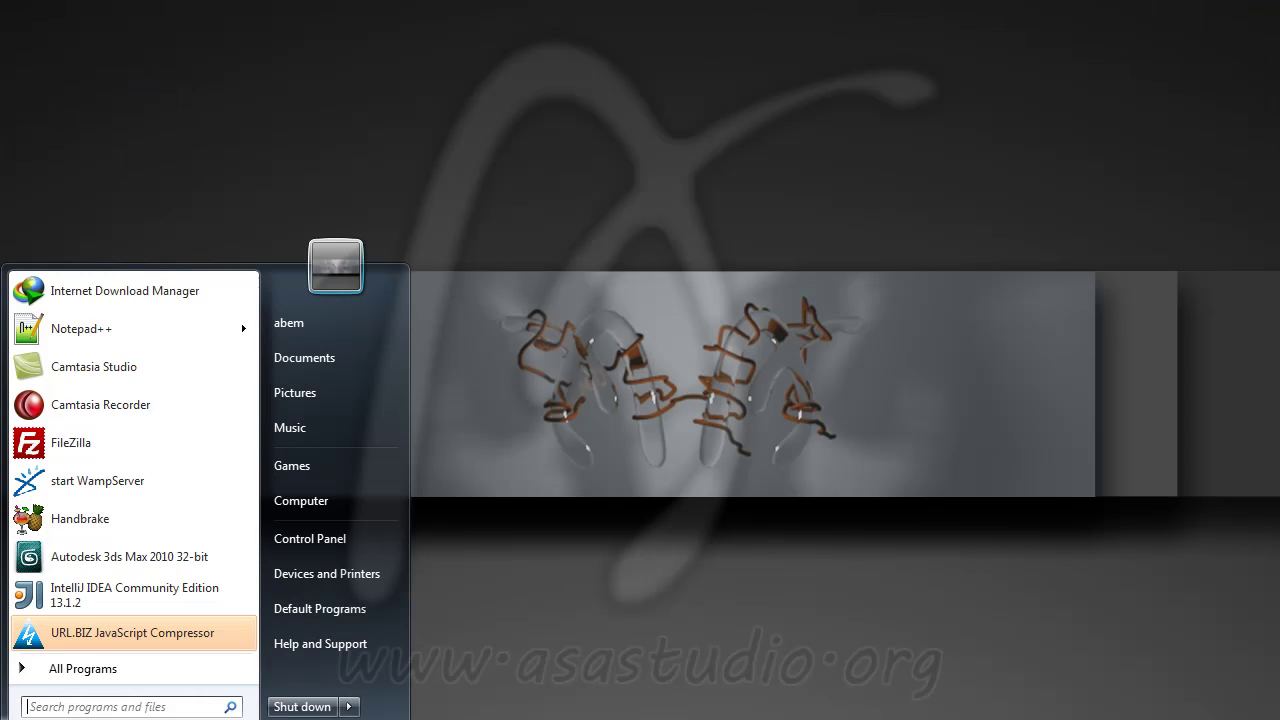
click(88, 667)
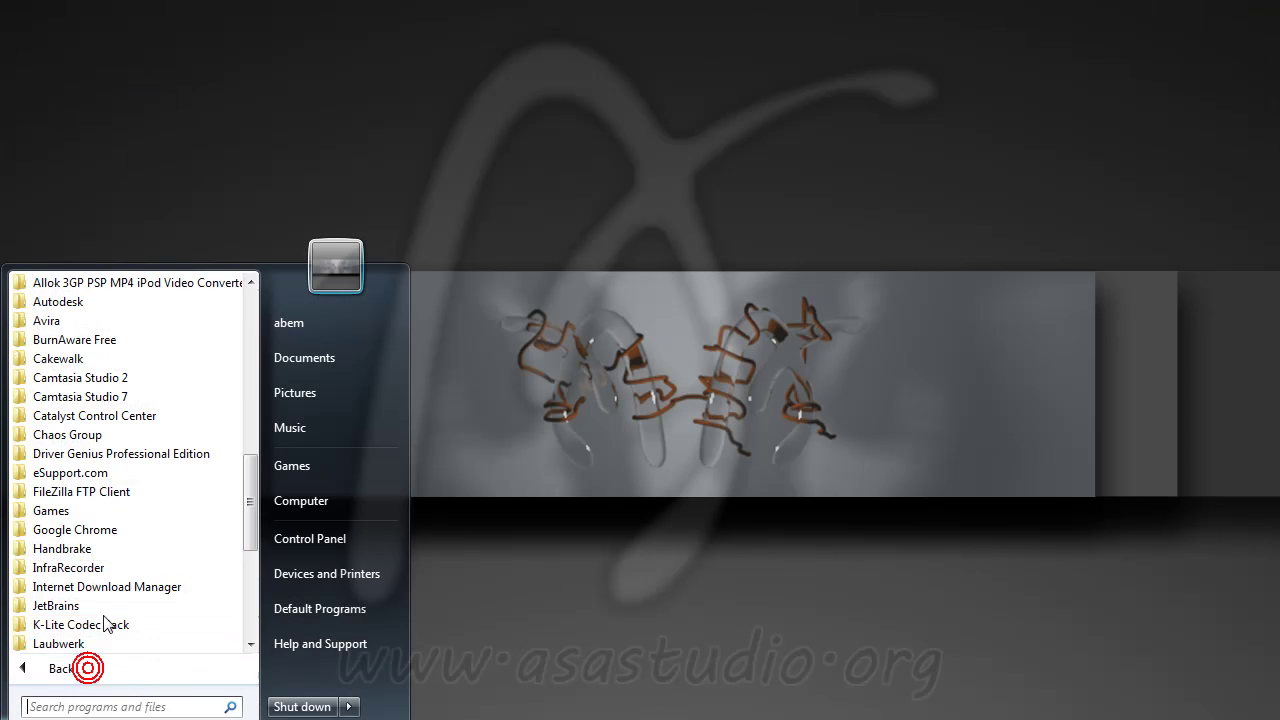
click(92, 356)
click(97, 475)
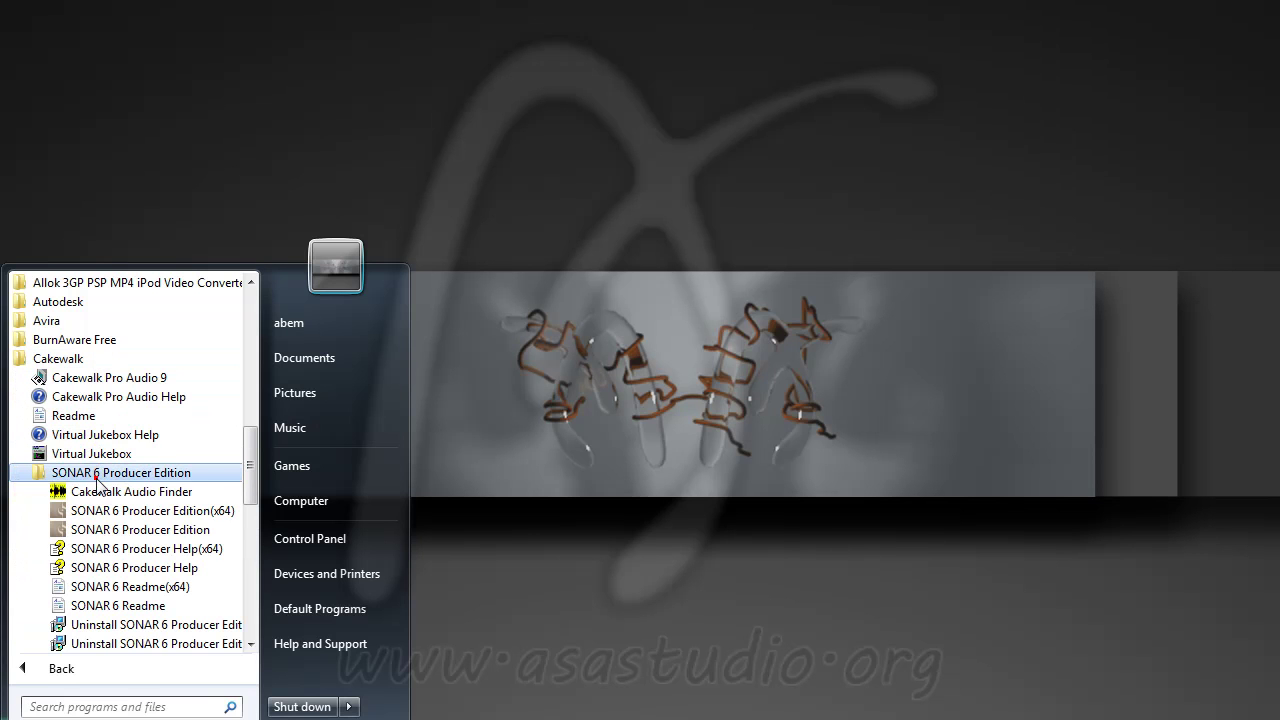
click(108, 529)
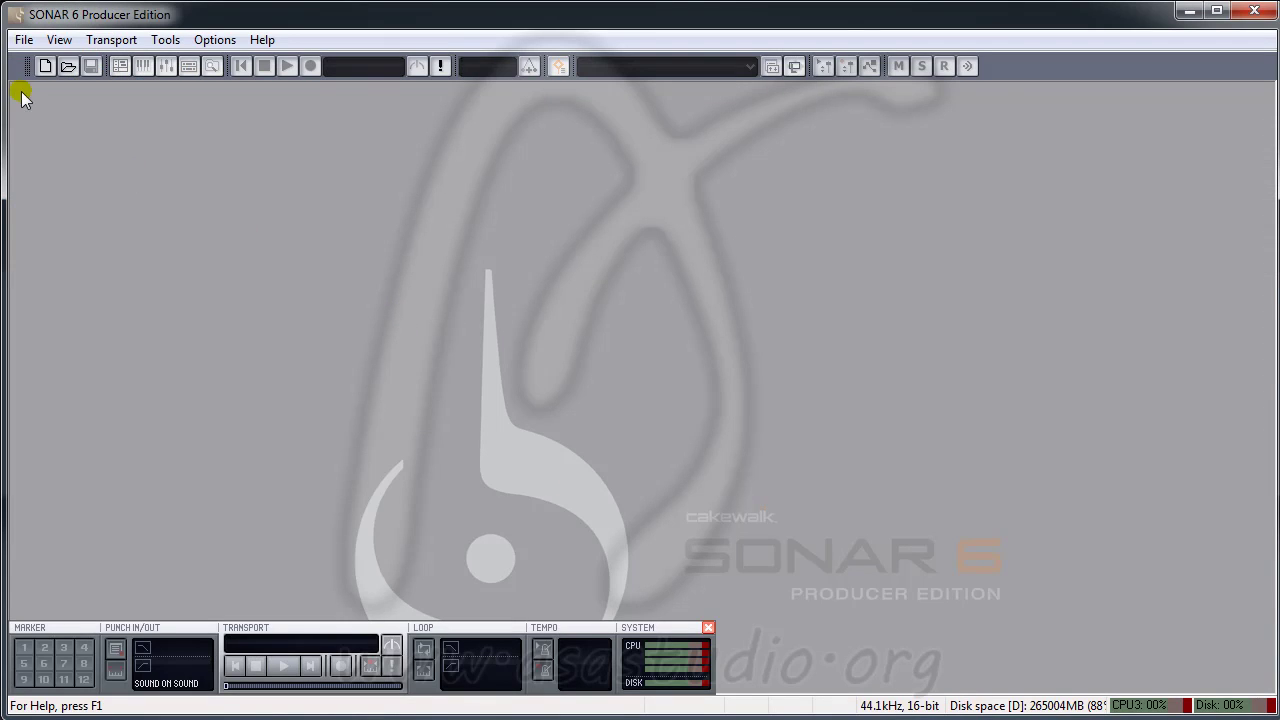
click(22, 40)
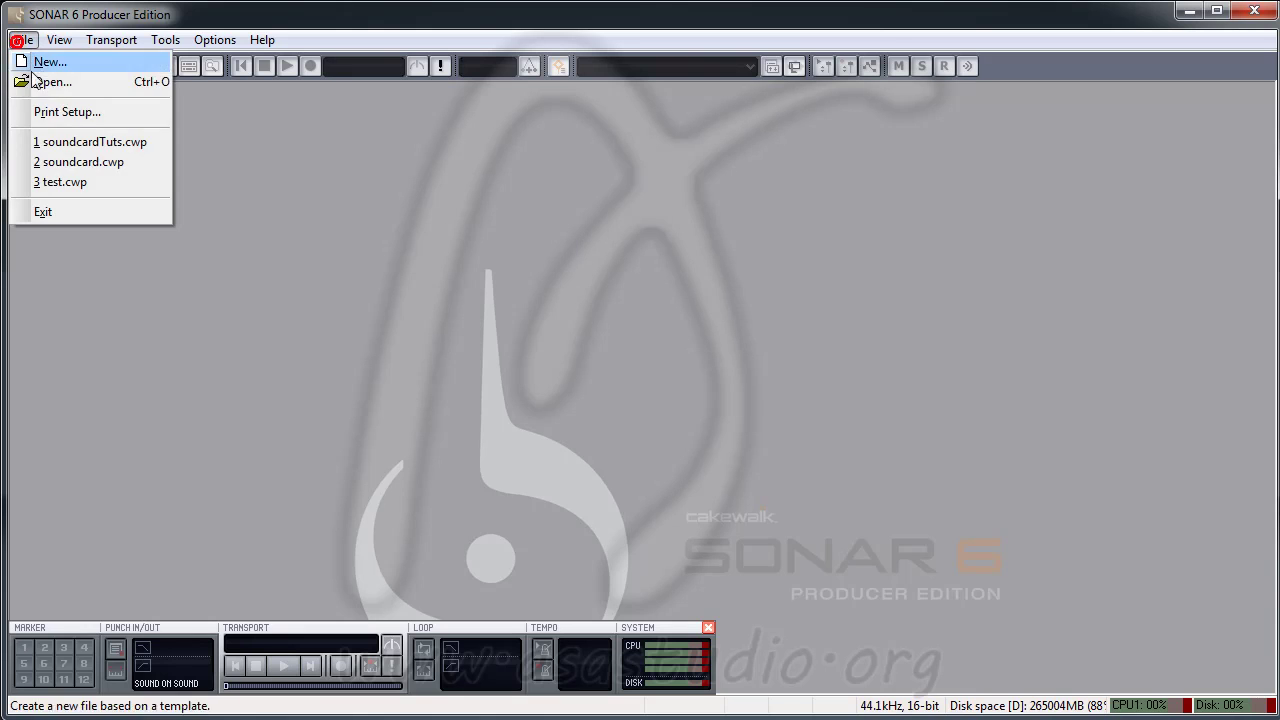
click(45, 143)
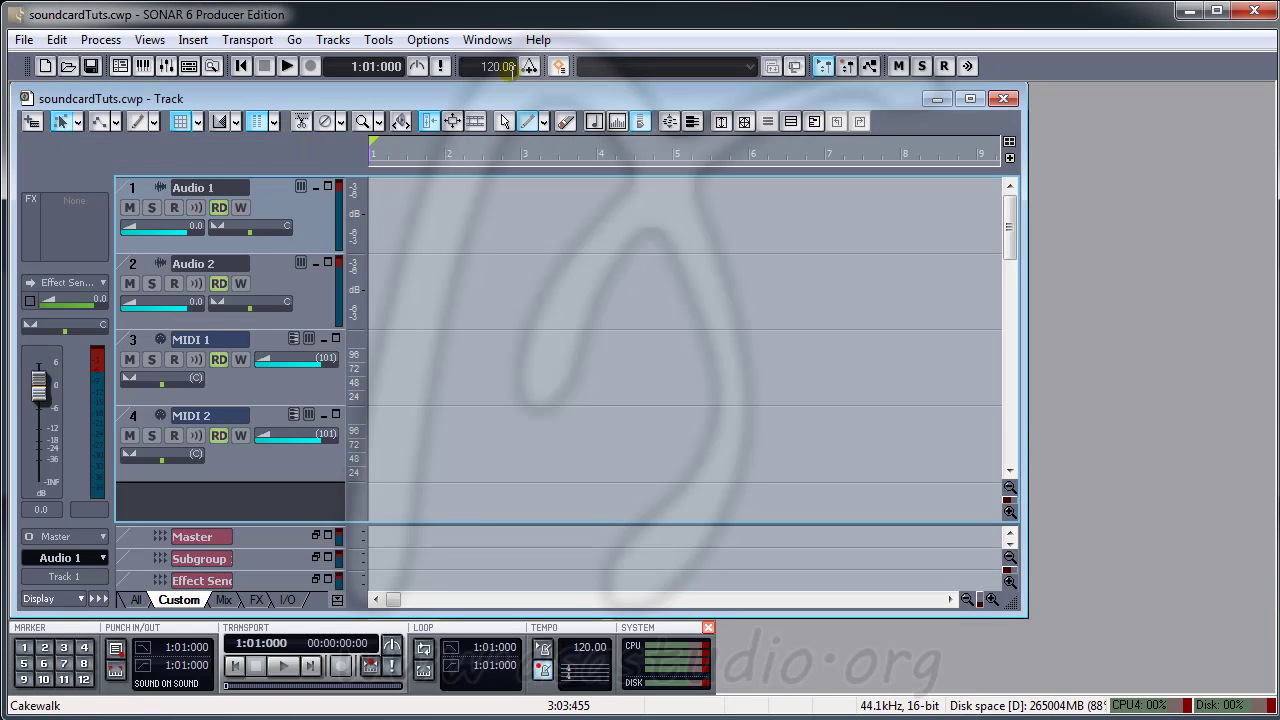
Review the selected MIDI input and output devices and close the device settings
click(441, 48)
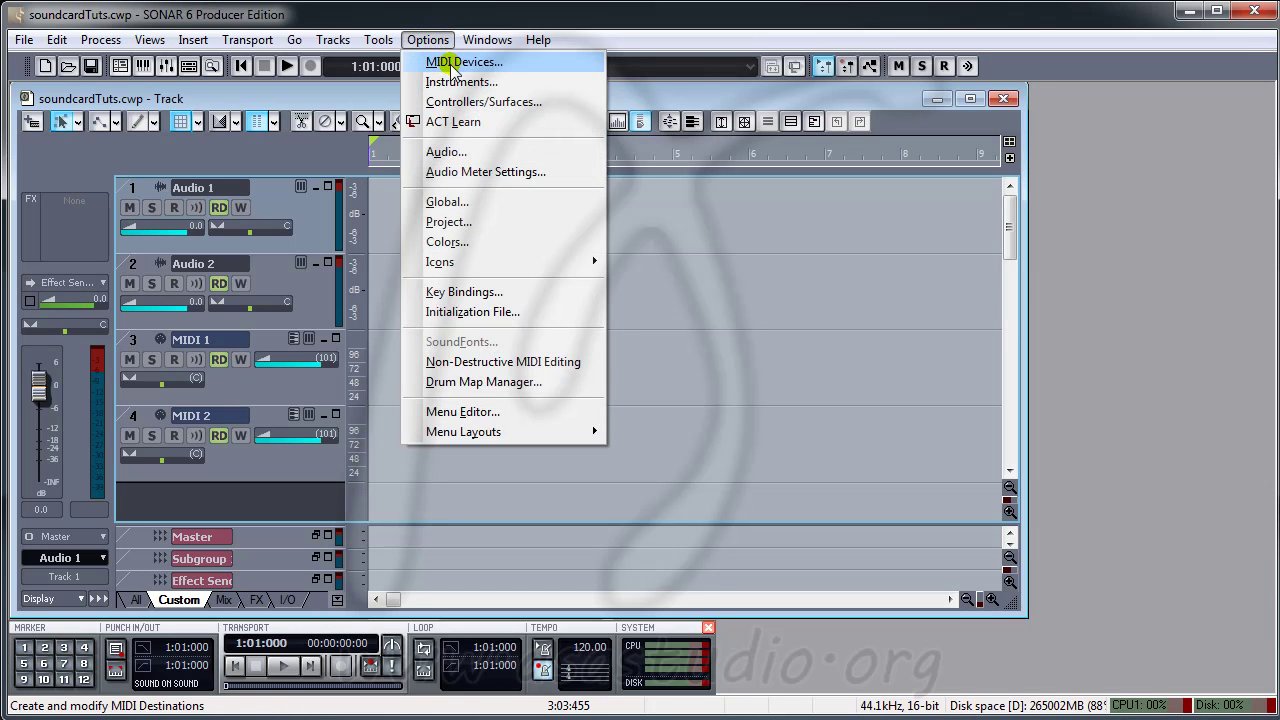
click(452, 61)
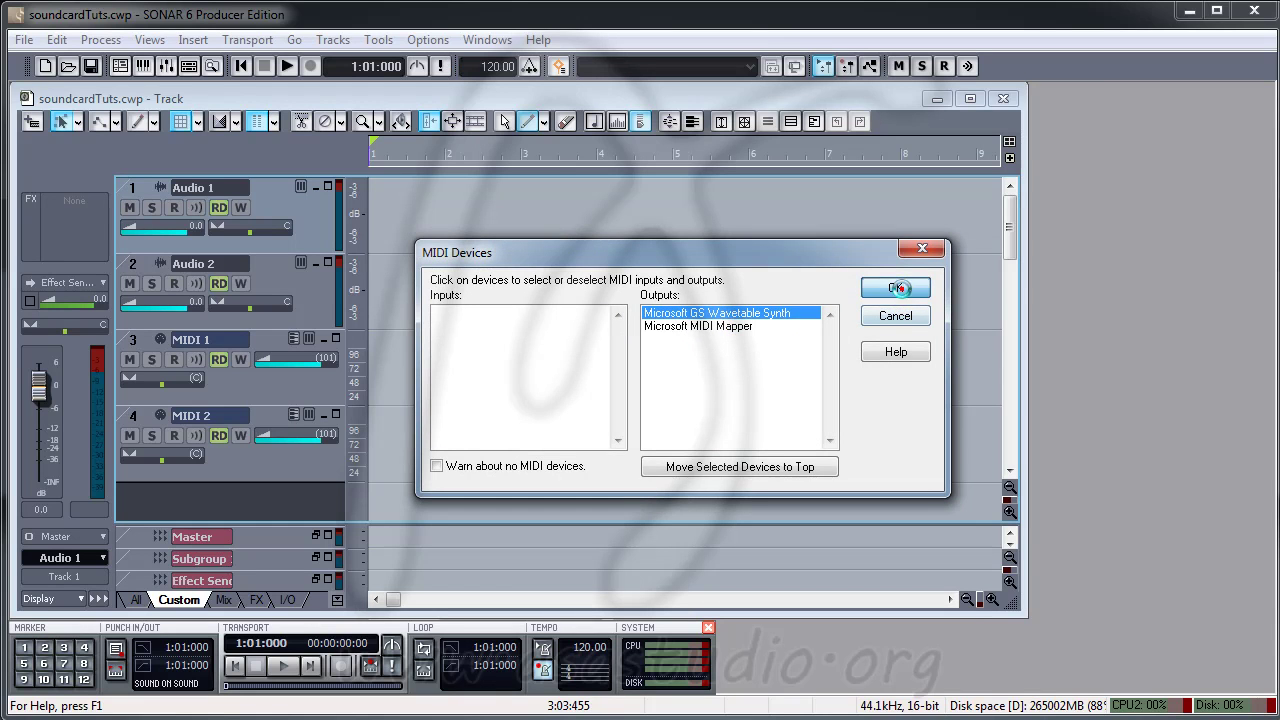
click(897, 287)
Check the playback and record timing masters in the general audio options and close them
click(427, 40)
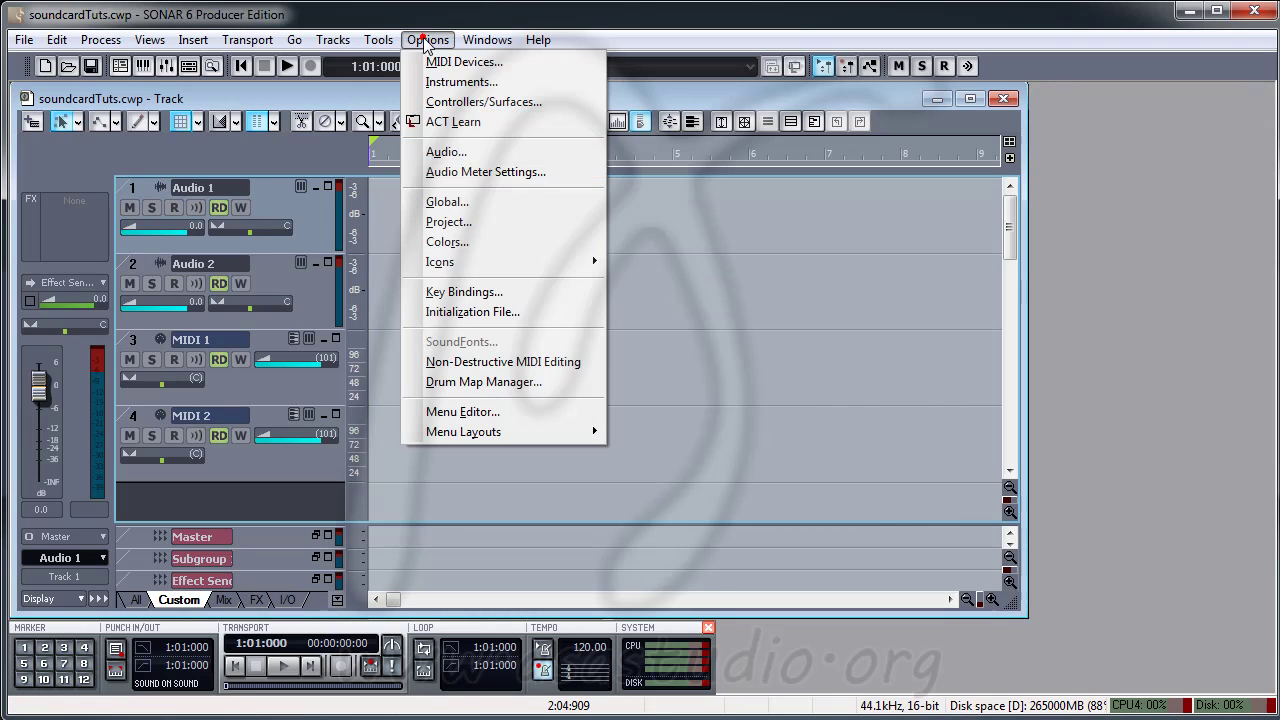
click(445, 153)
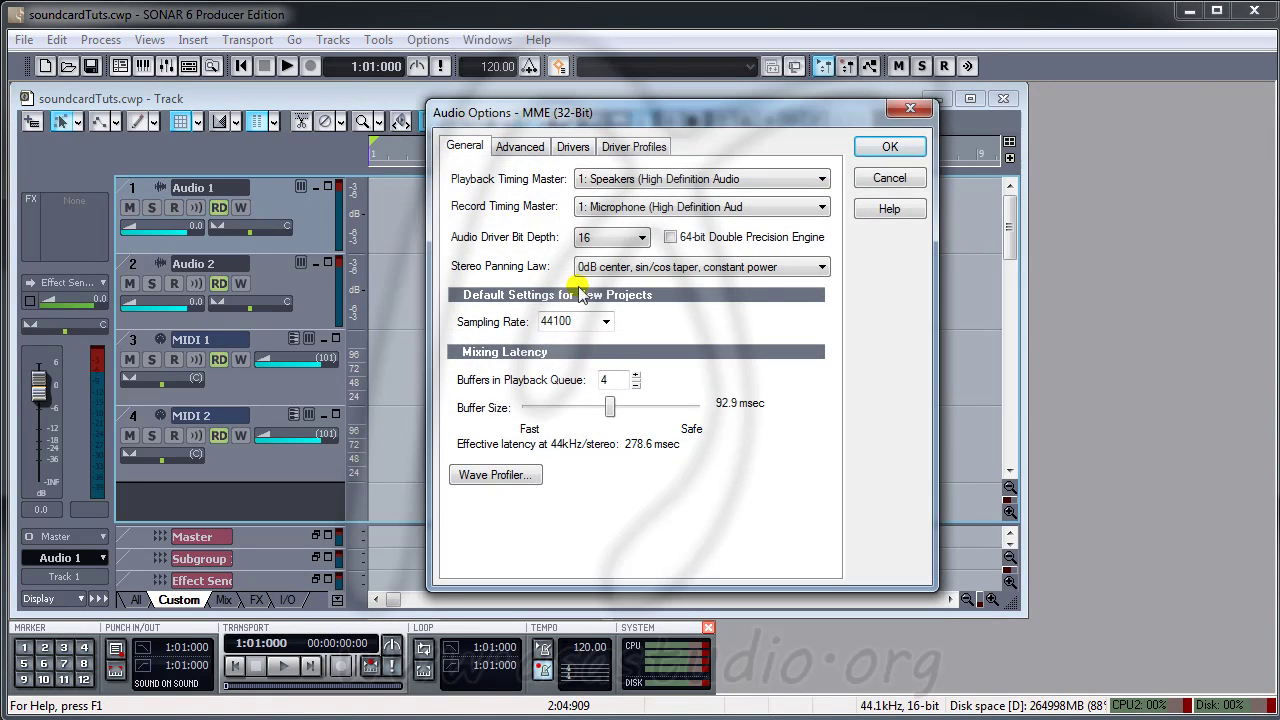
click(655, 183)
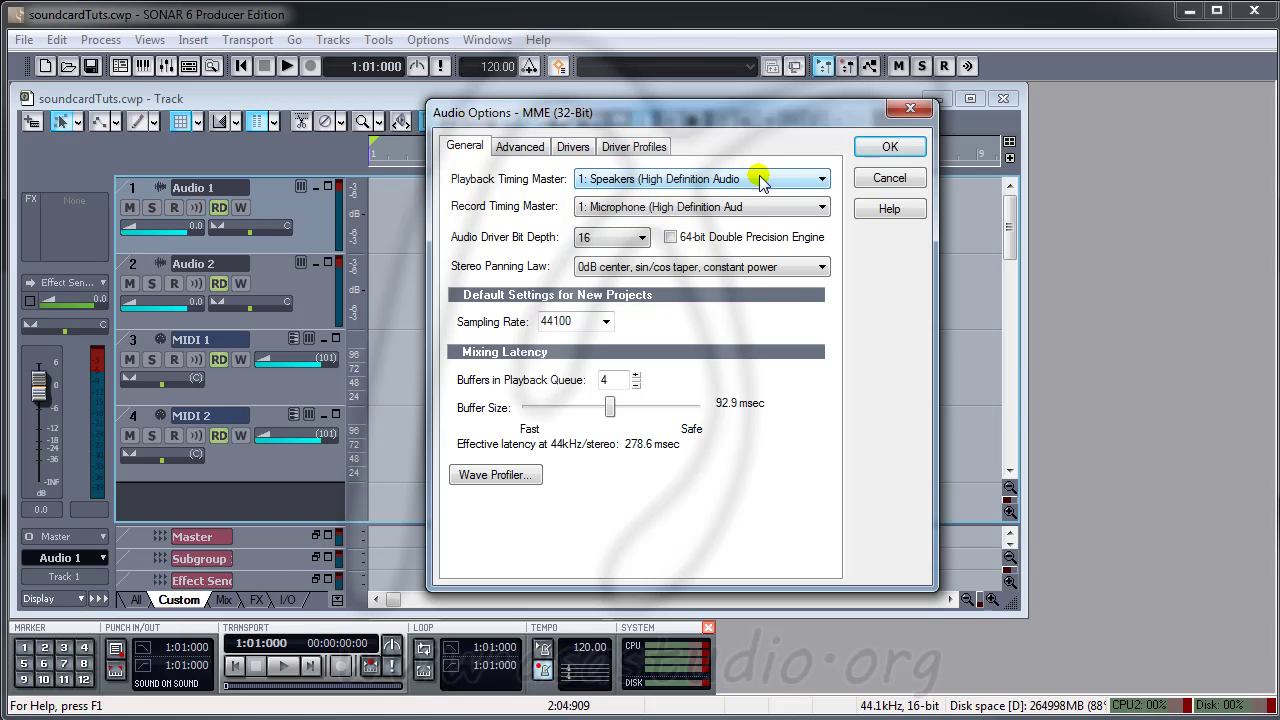
click(887, 147)
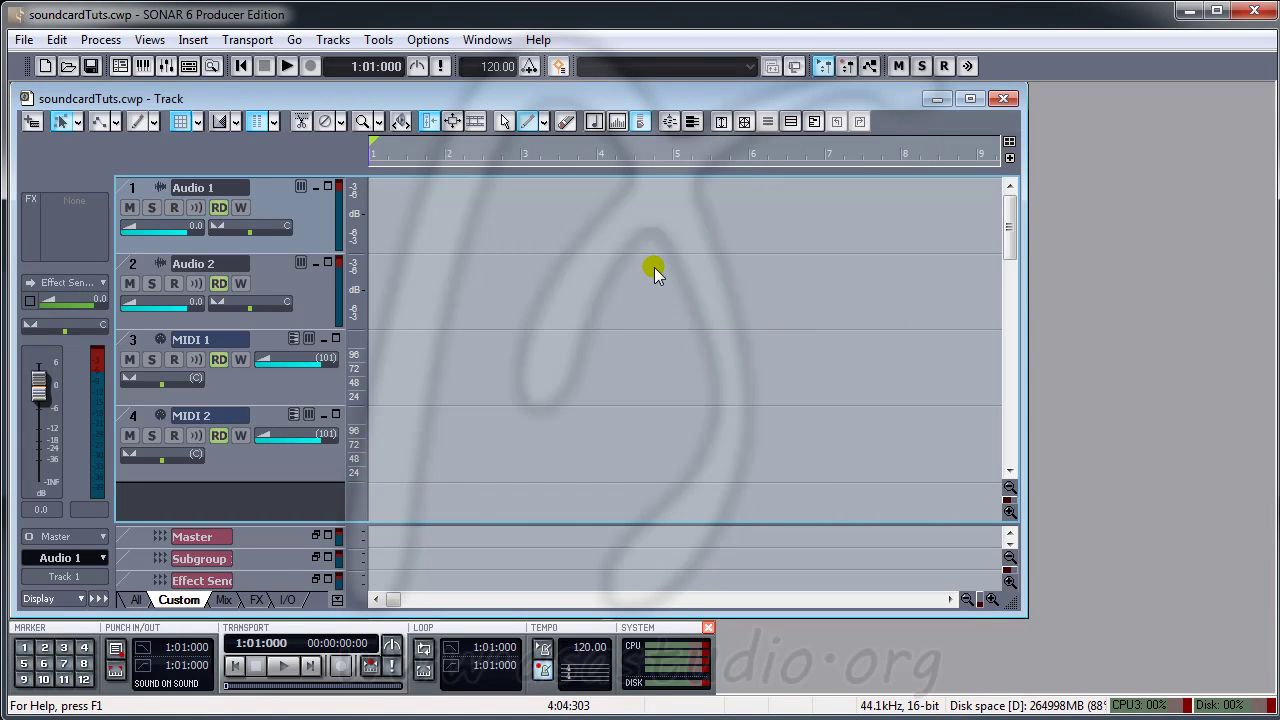
Audition notes around C5 to C6 on the Piano Roll keyboard of the MIDI 1 track, and close the Piano Roll view
click(136, 342)
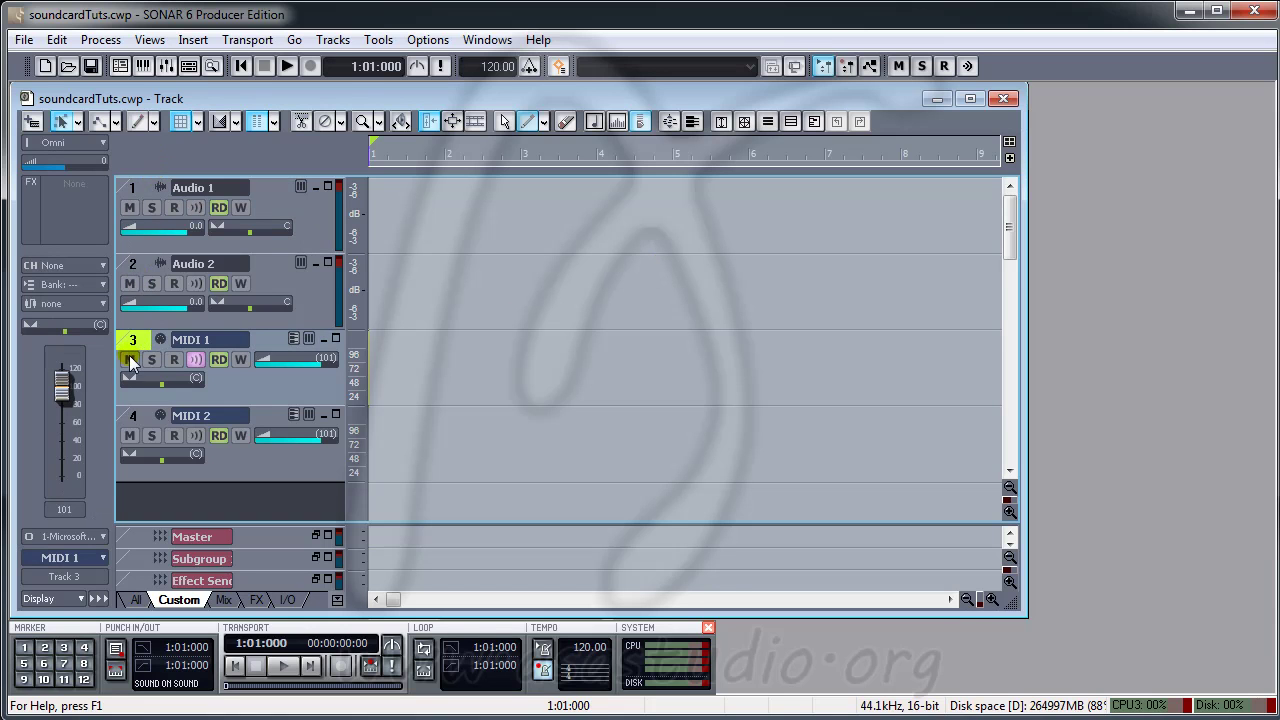
click(144, 68)
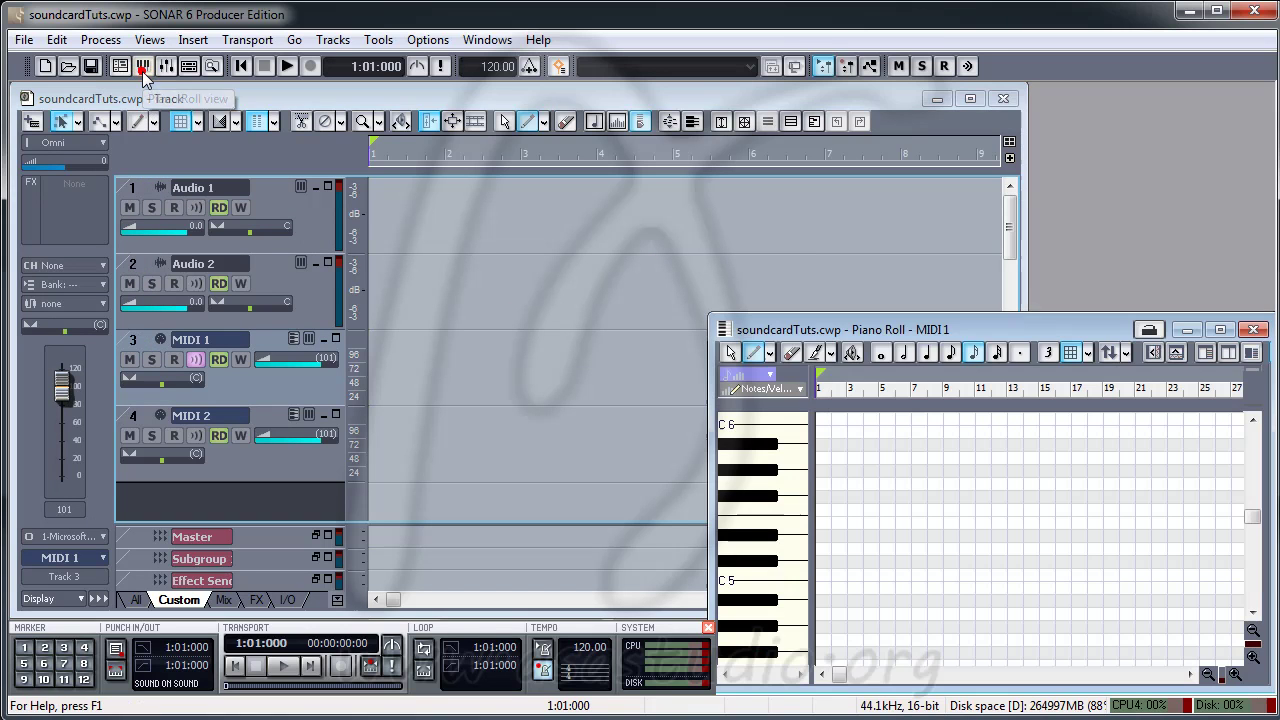
click(780, 477)
click(780, 449)
click(786, 600)
click(789, 452)
click(789, 592)
click(789, 446)
click(790, 585)
click(789, 449)
click(794, 578)
click(797, 452)
click(786, 580)
click(786, 460)
click(786, 566)
click(783, 477)
click(783, 451)
click(786, 449)
click(786, 566)
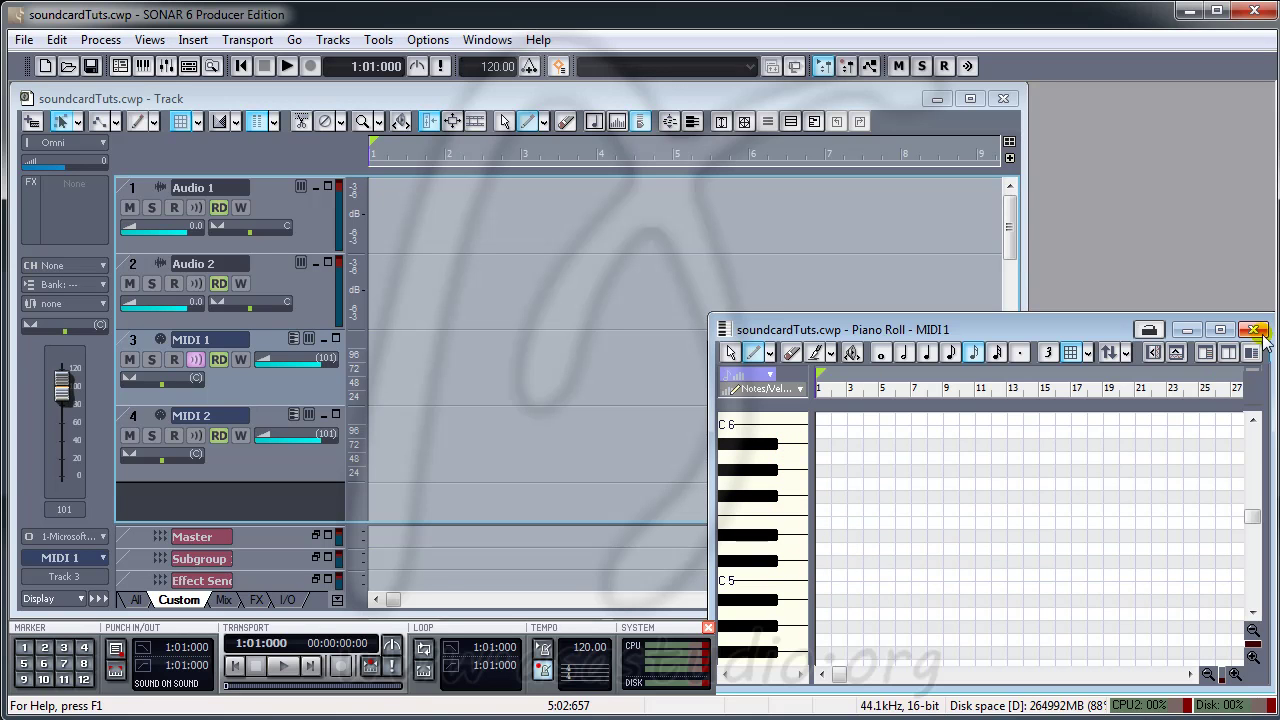
click(1254, 330)
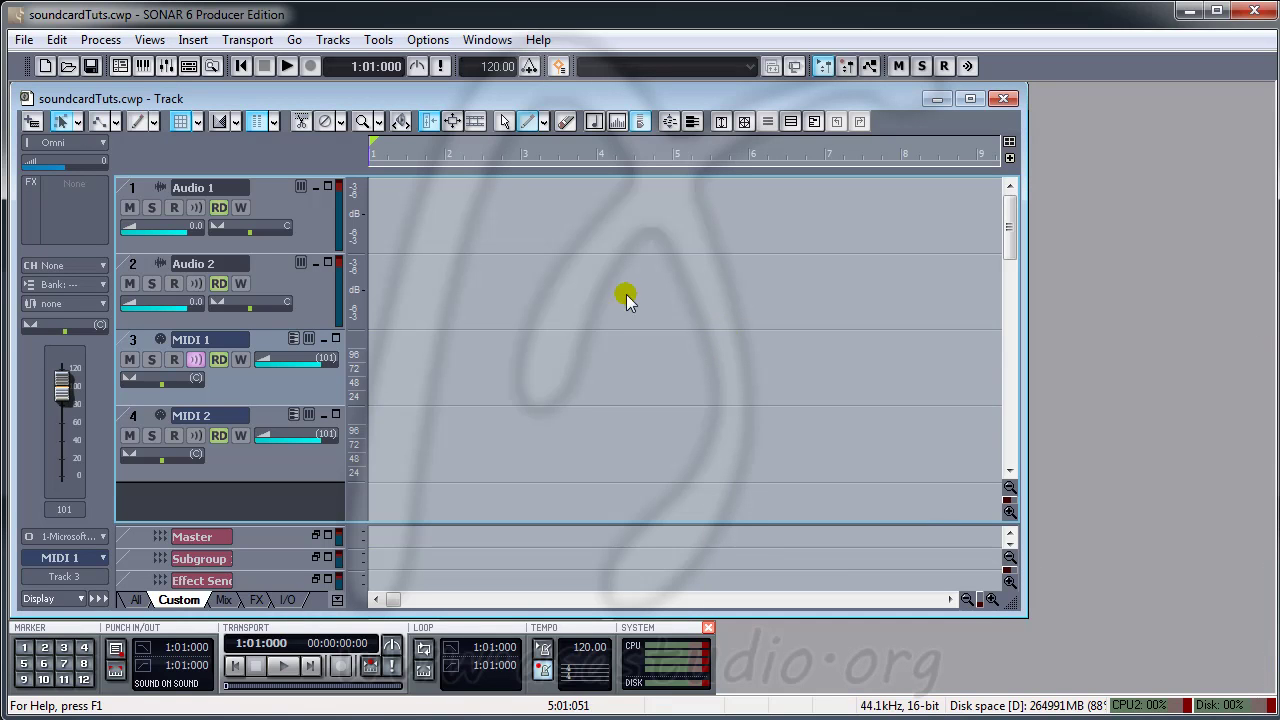
Set the driver mode in the advanced audio options to WDM/KS and apply the change
click(421, 42)
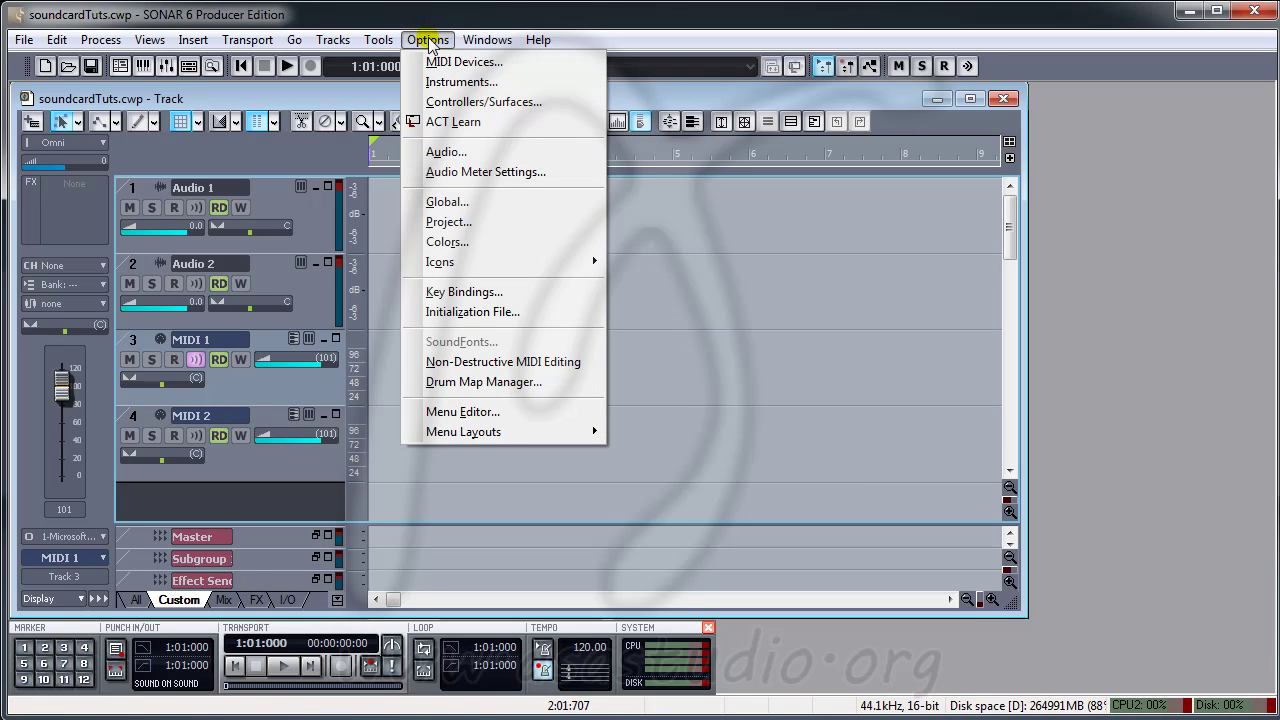
click(445, 155)
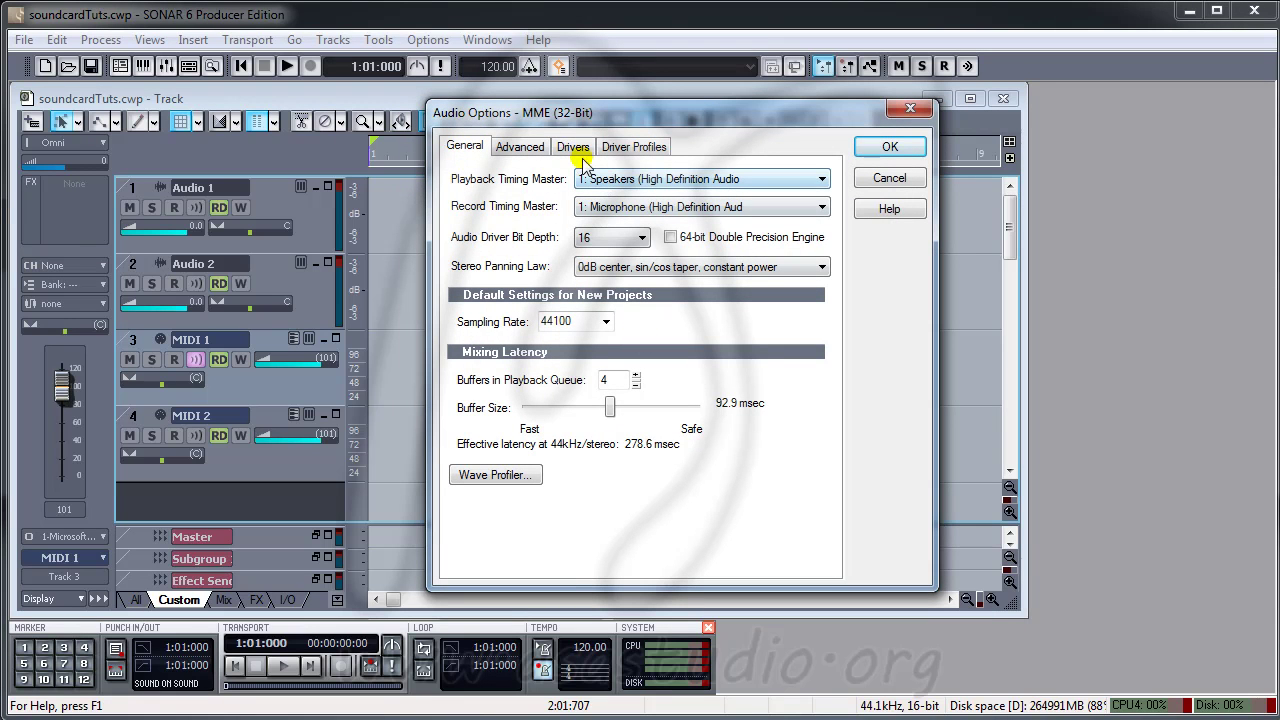
click(515, 148)
click(619, 293)
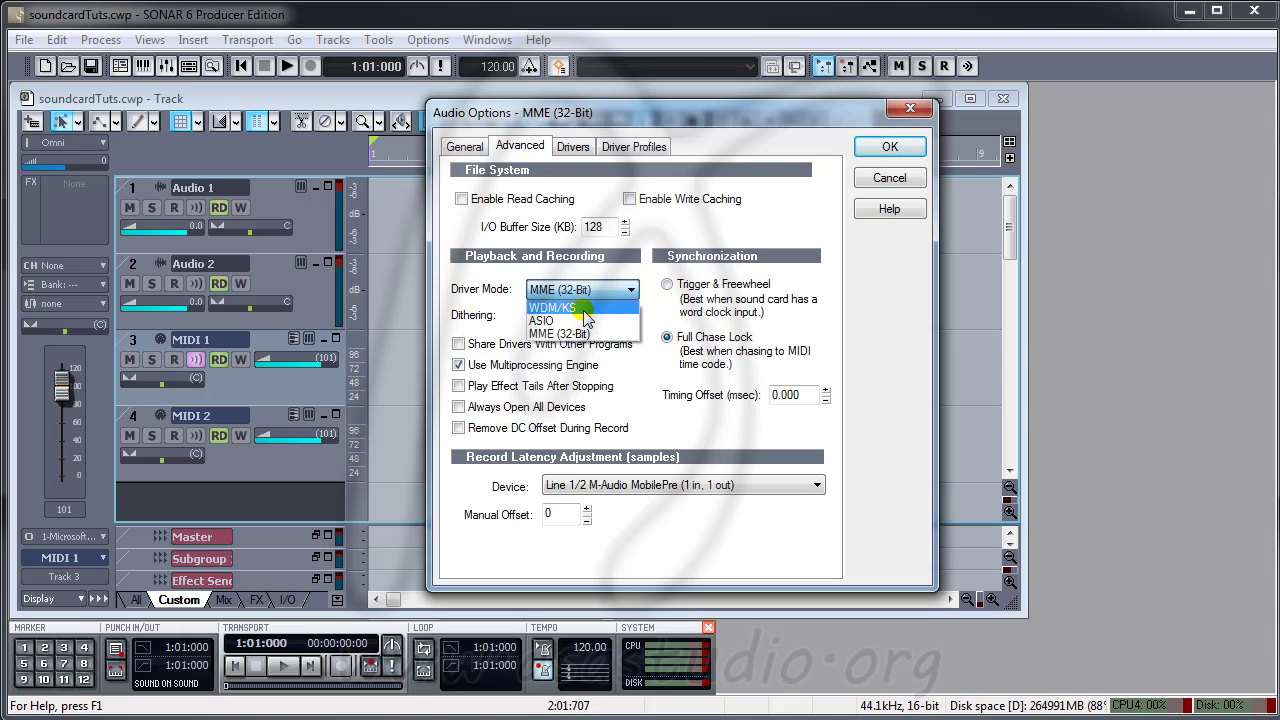
click(586, 310)
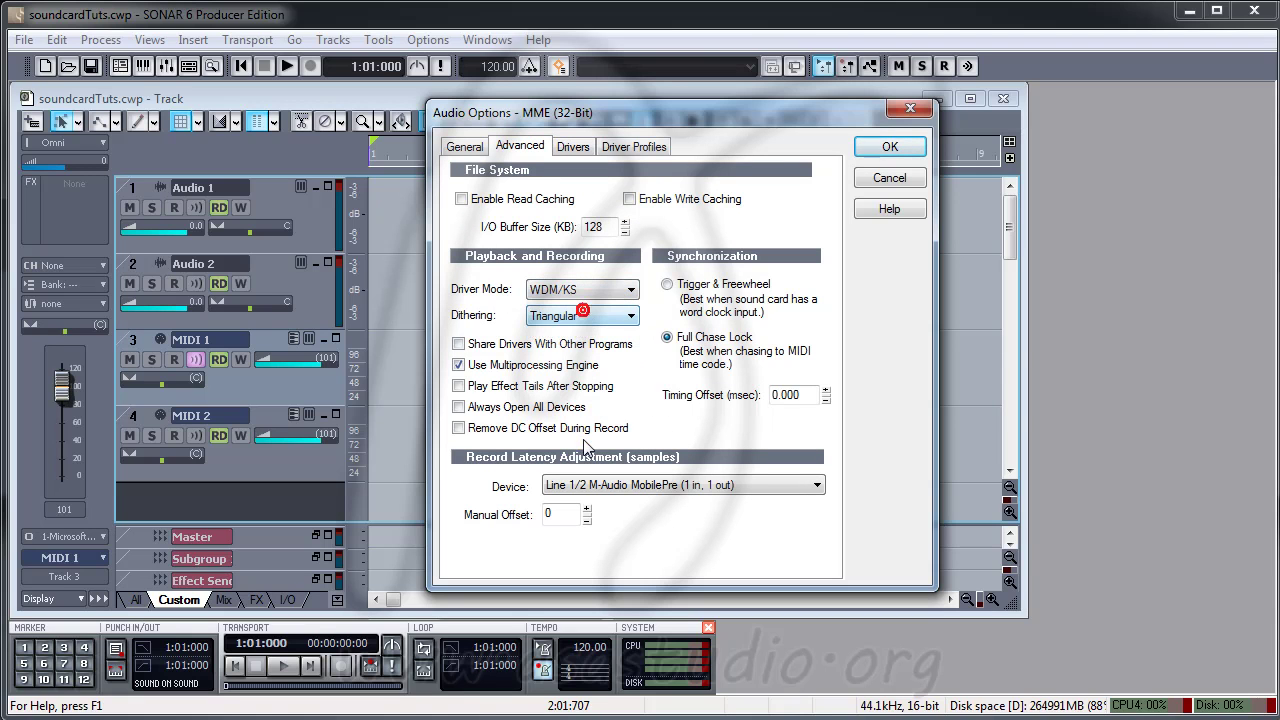
click(890, 147)
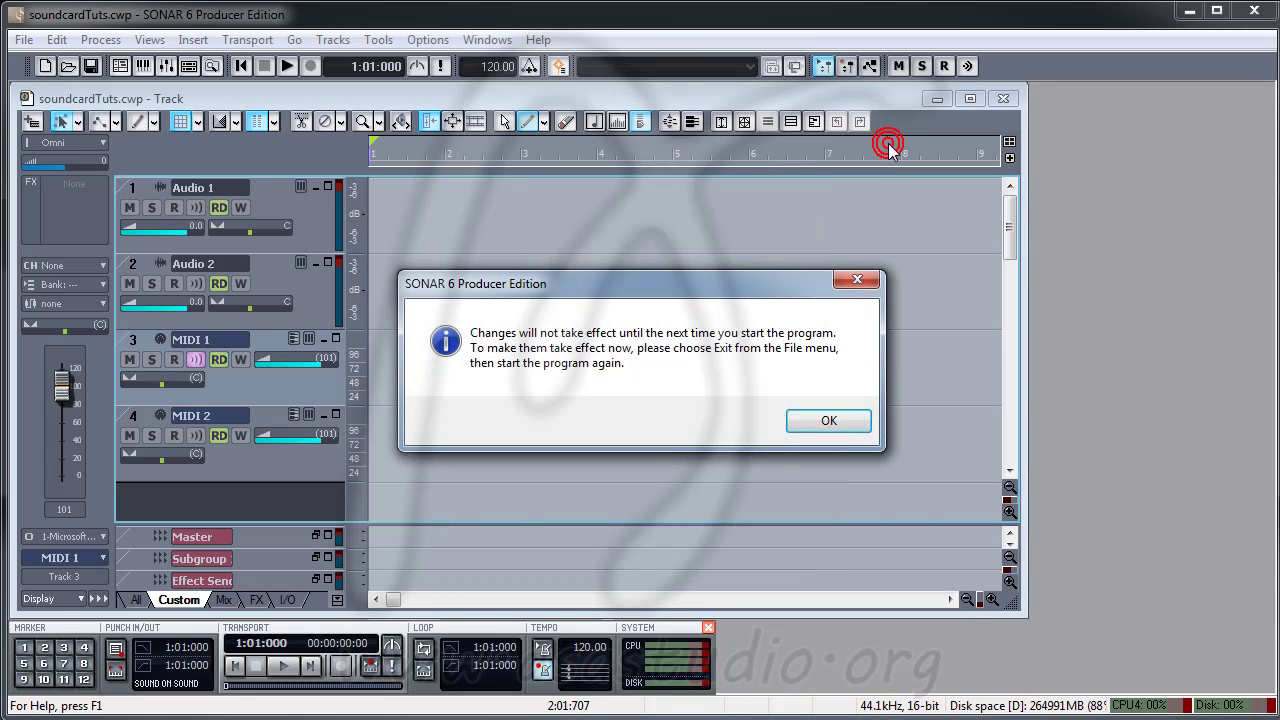
click(832, 420)
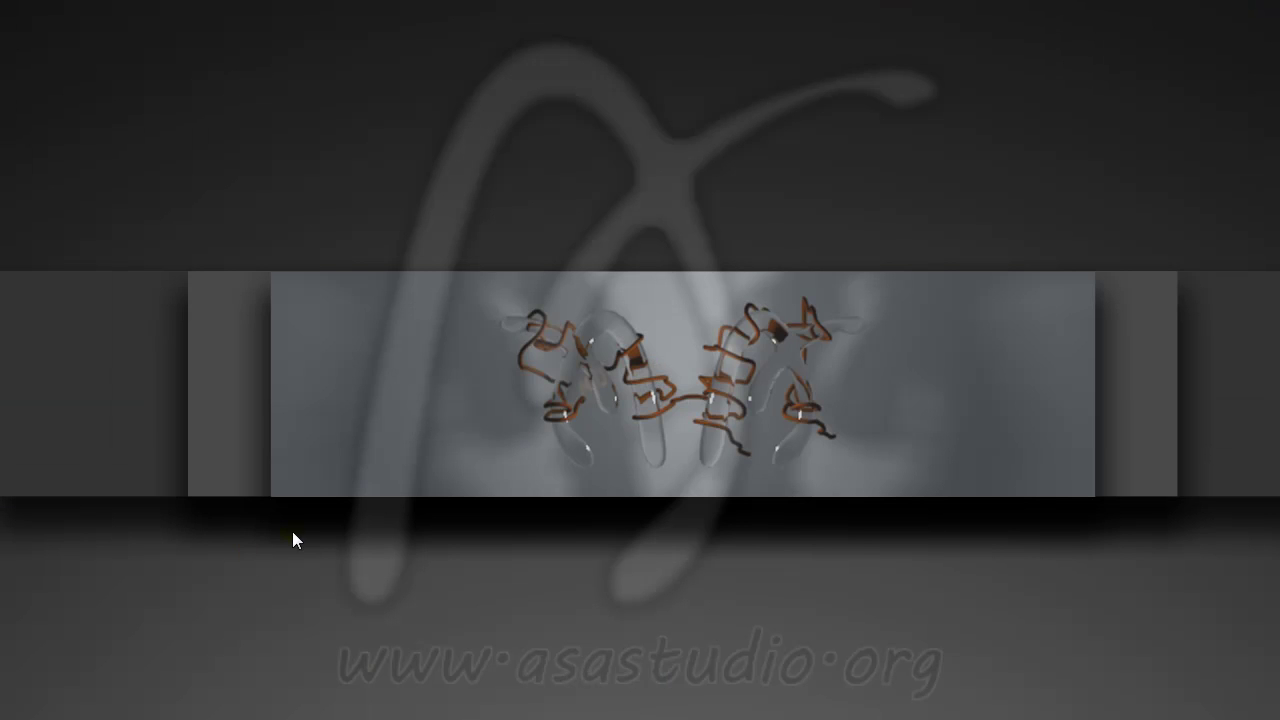
Start SONAR 6 Producer Edition again and run the Wave Profiler tests on the audio hardware
key(super)
click(116, 666)
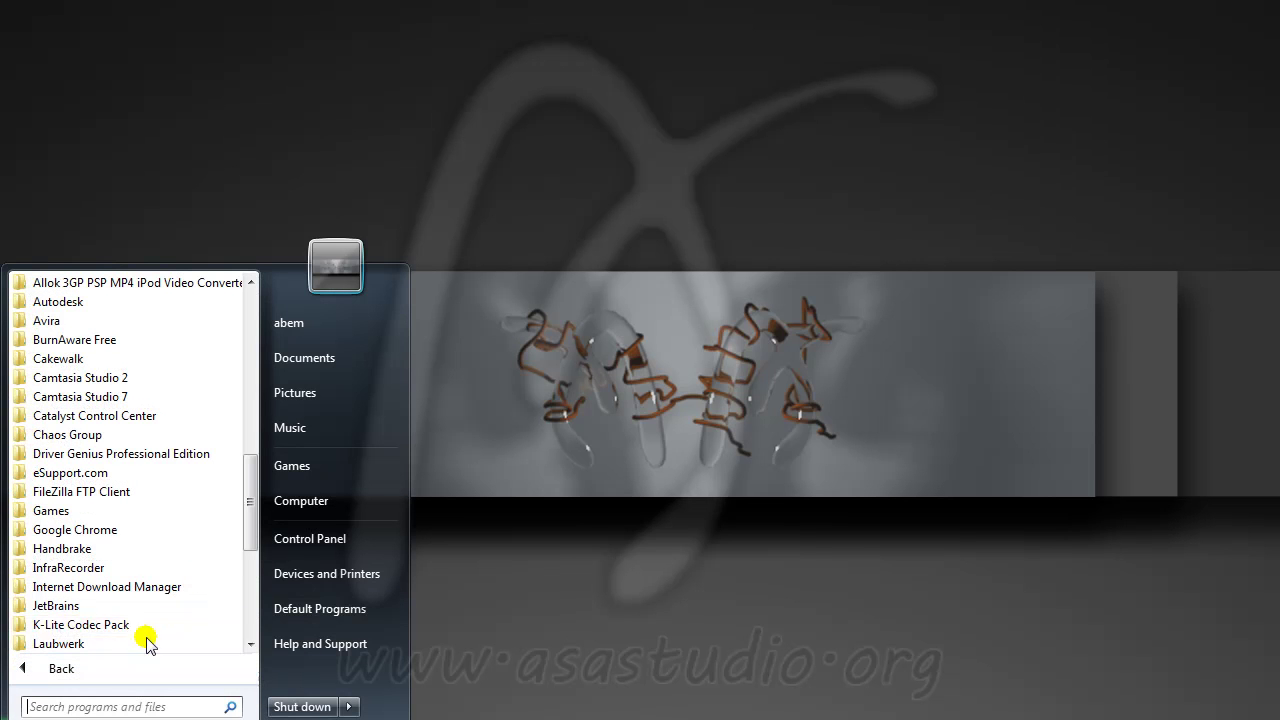
click(60, 359)
click(92, 472)
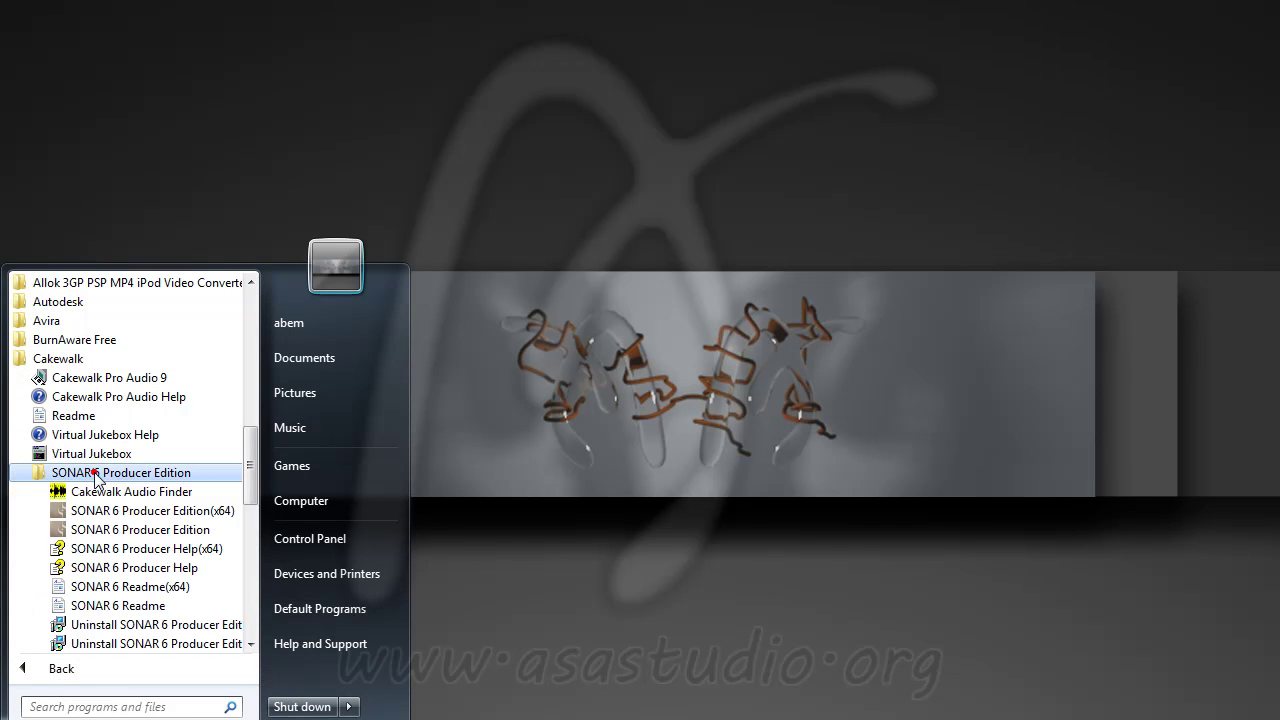
click(99, 528)
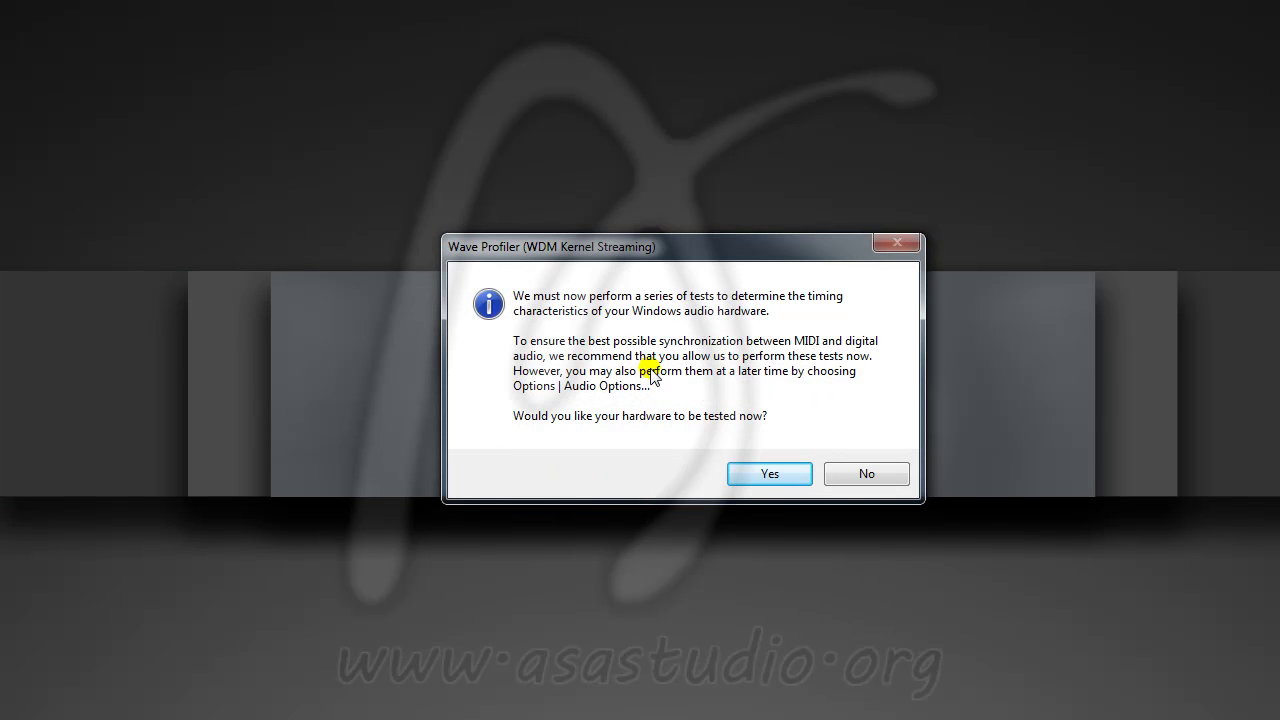
click(770, 476)
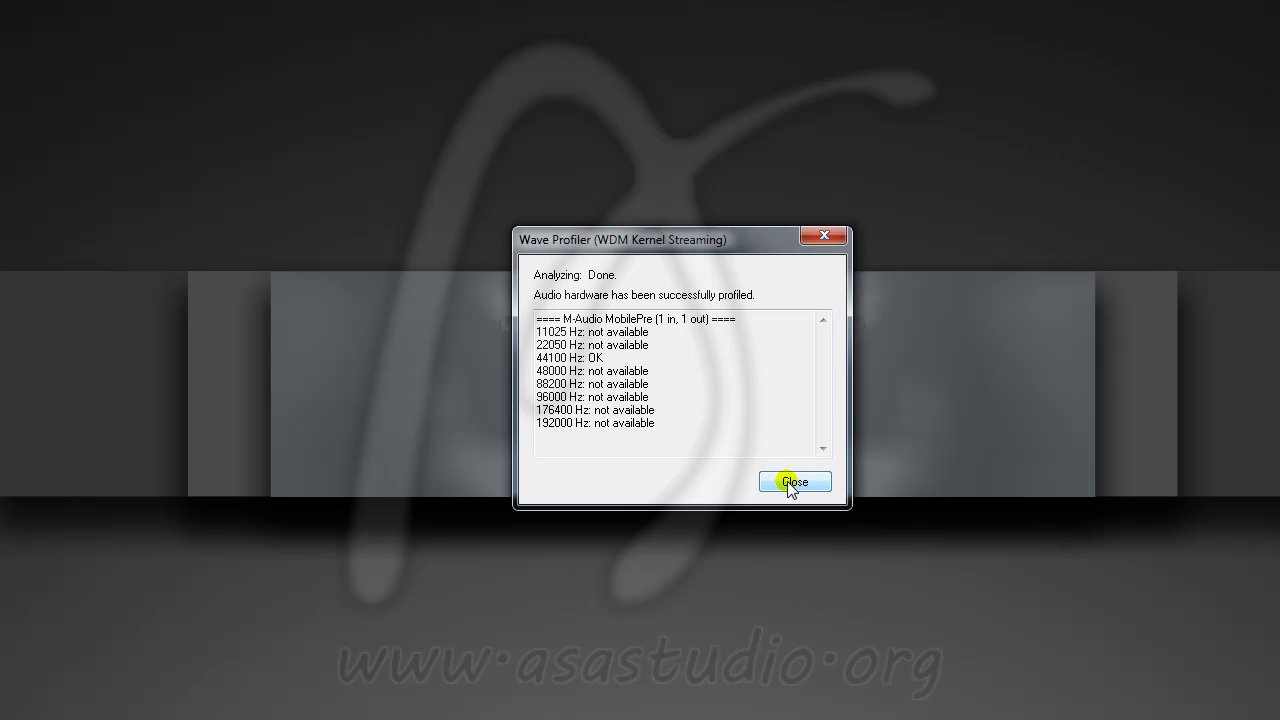
click(792, 483)
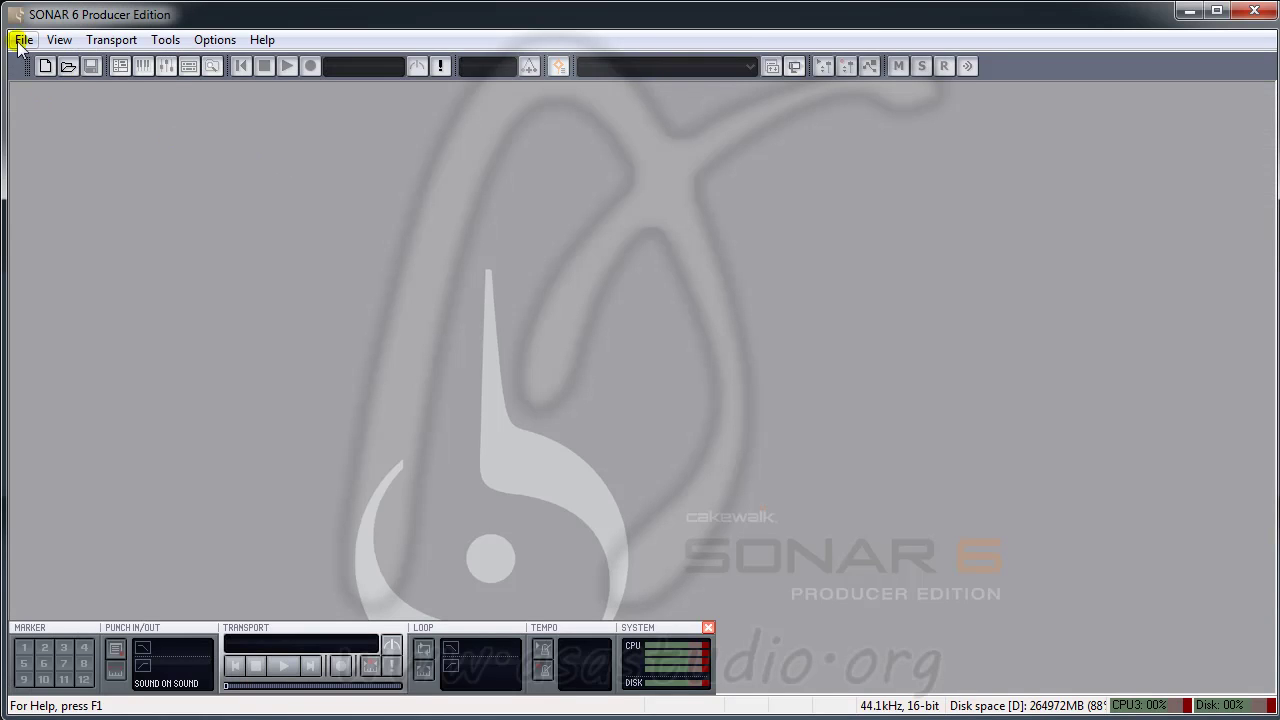
Open the soundcardTuts.cwp project and check its available MIDI output devices, leaving the device selection without saving changes
click(22, 40)
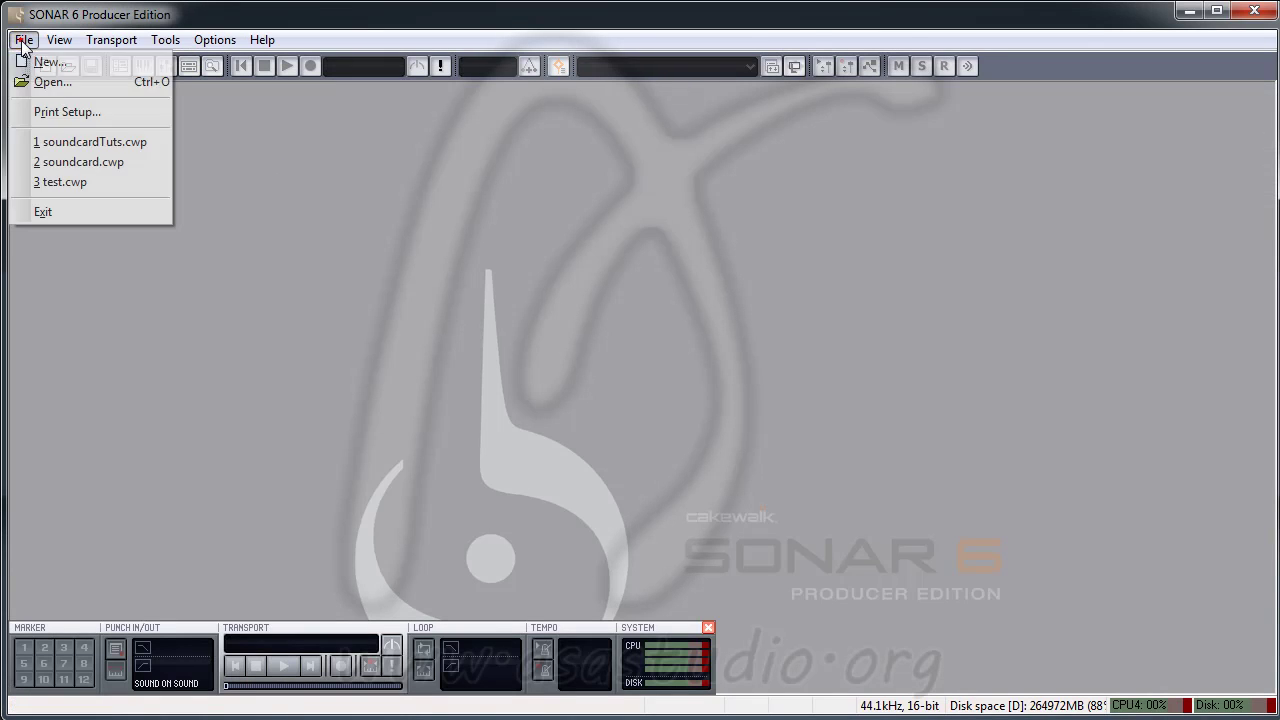
click(50, 140)
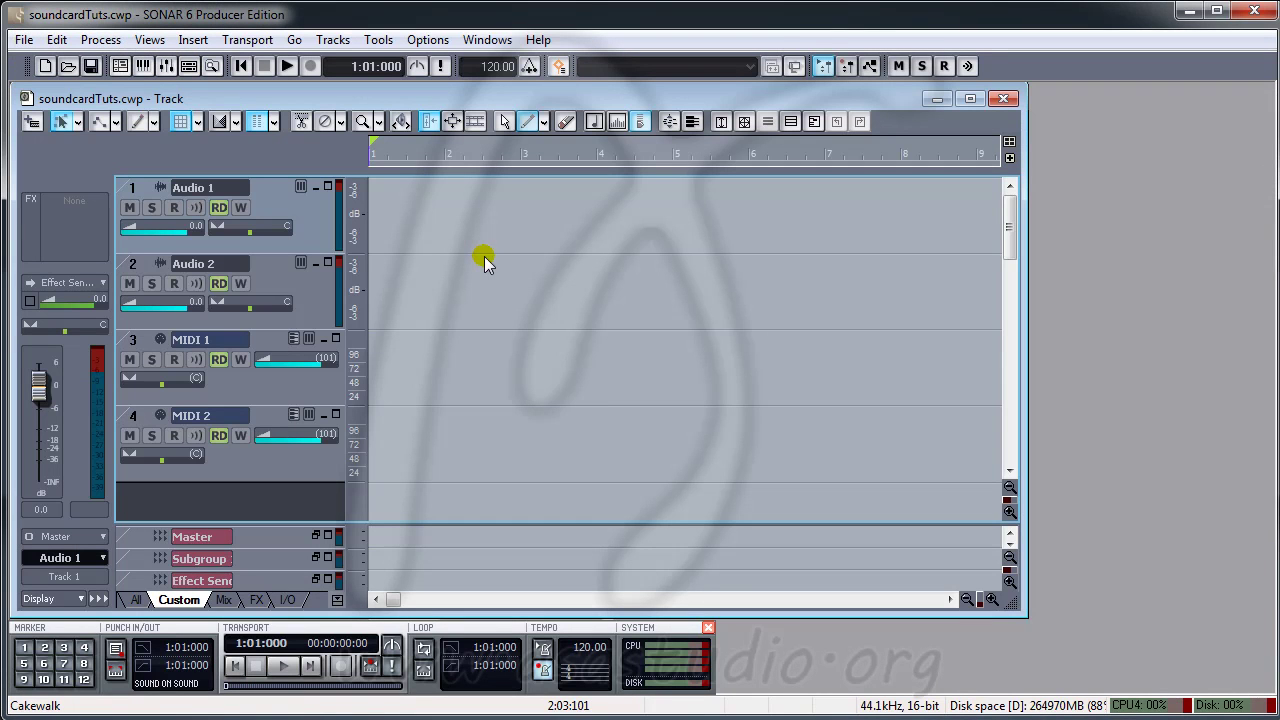
click(422, 40)
click(440, 58)
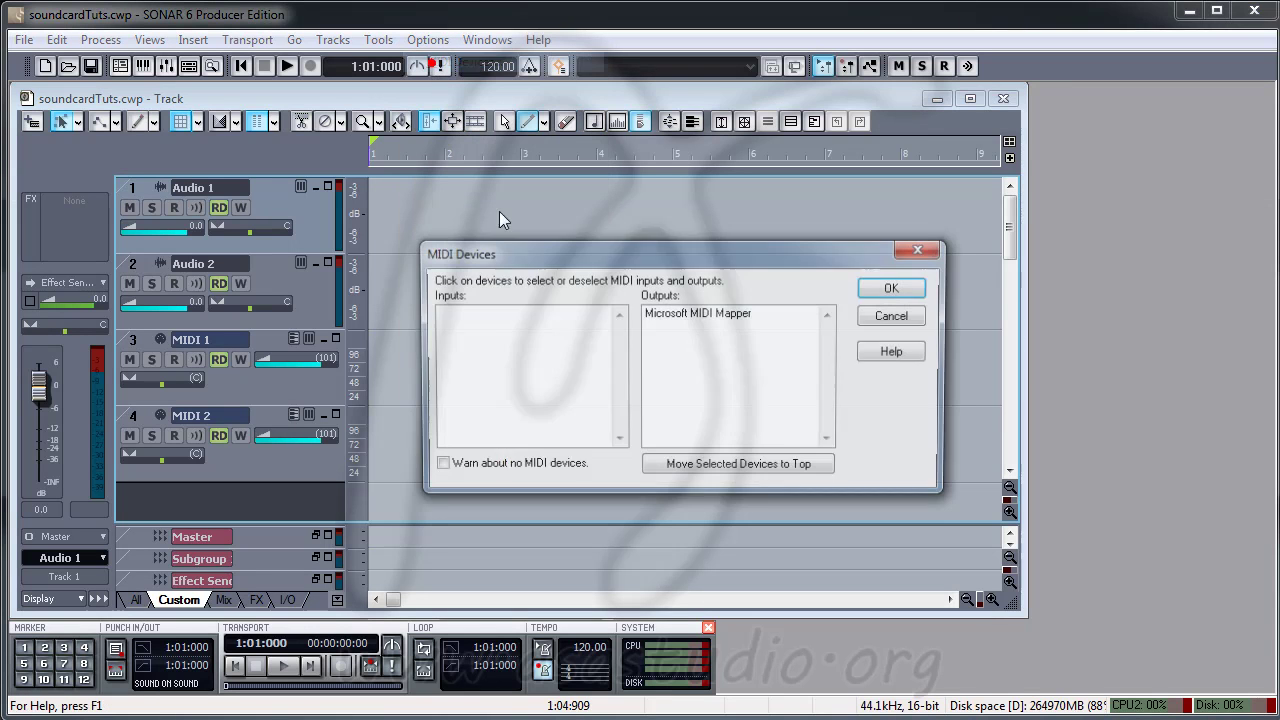
click(699, 312)
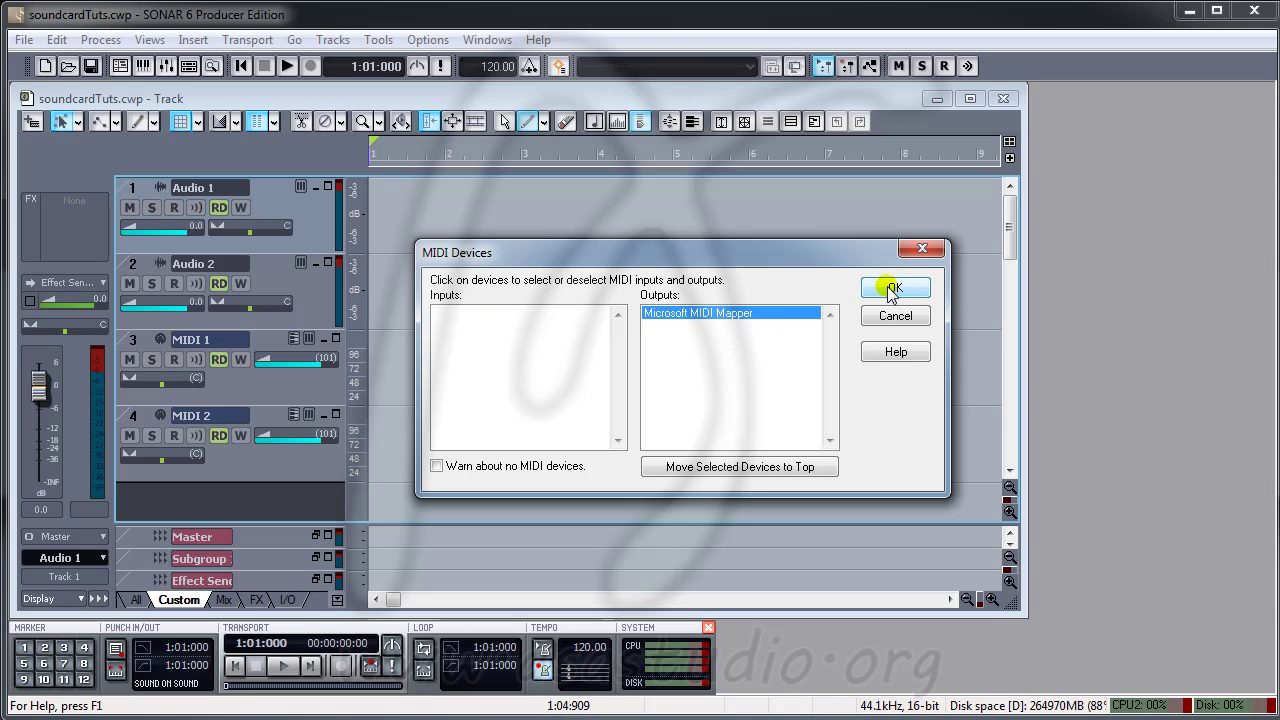
click(893, 314)
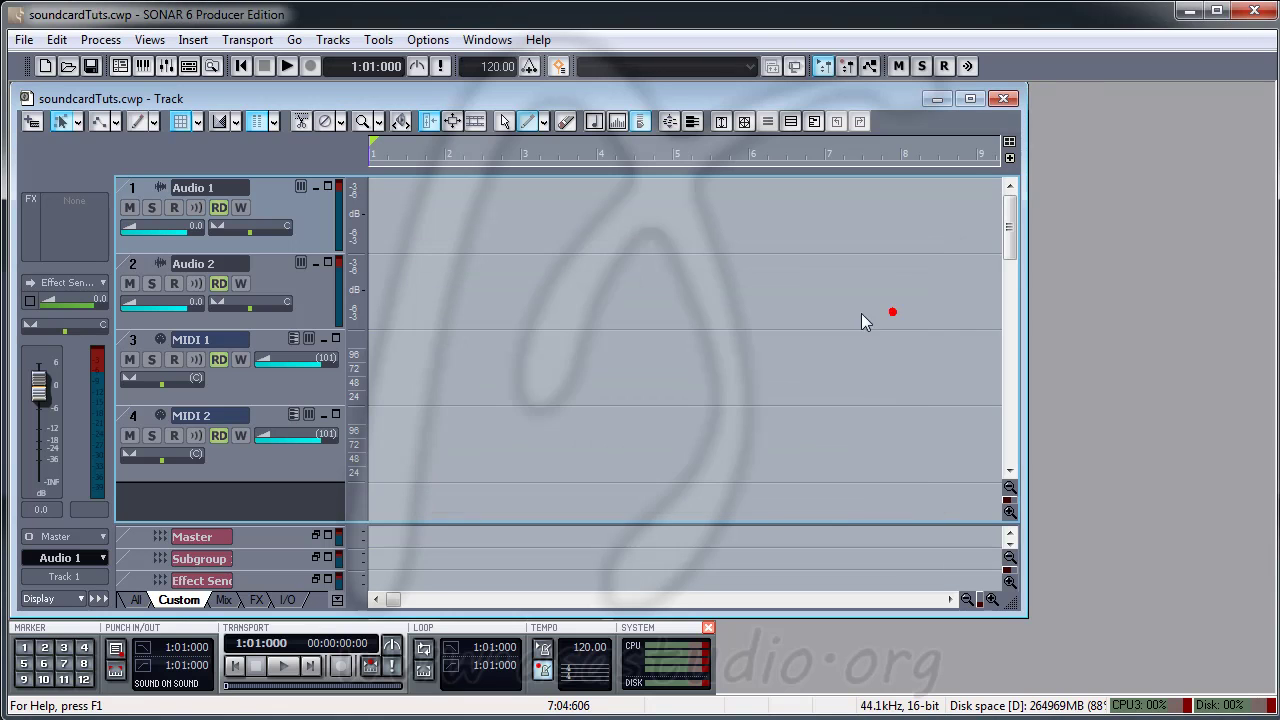
Set the driver mode in the advanced audio options to MME (32-Bit)
click(418, 40)
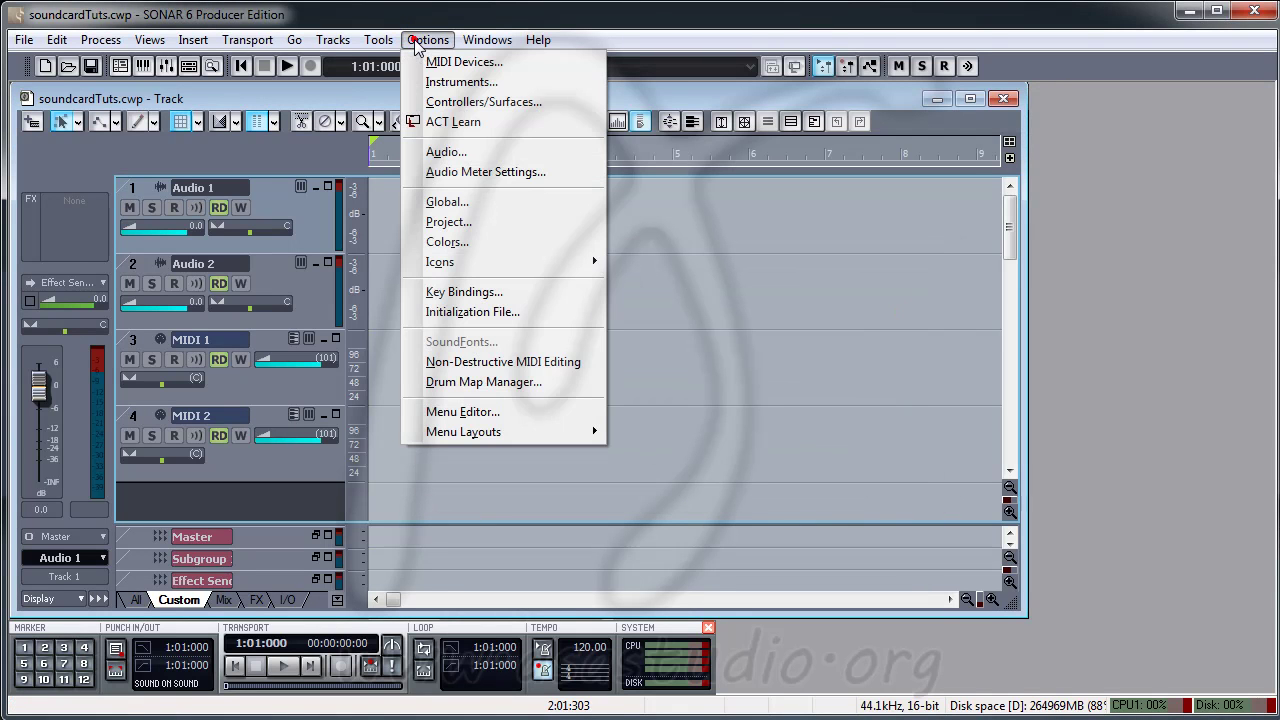
click(445, 153)
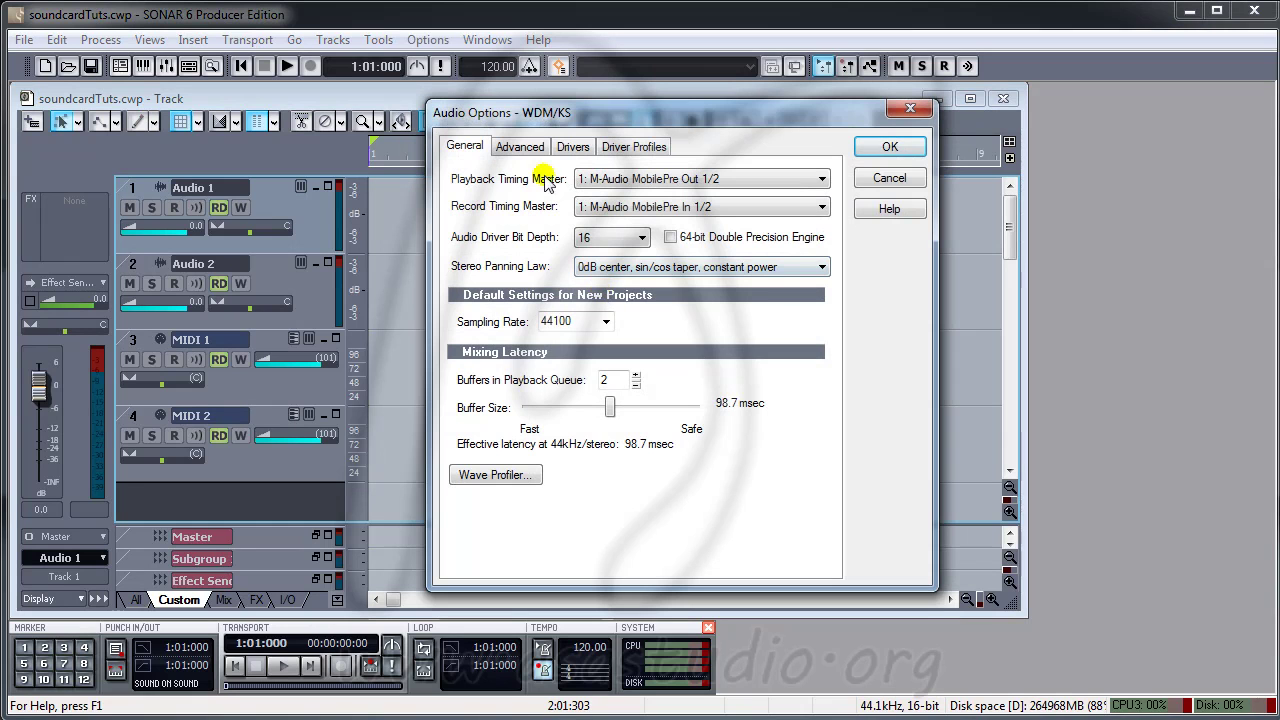
click(520, 147)
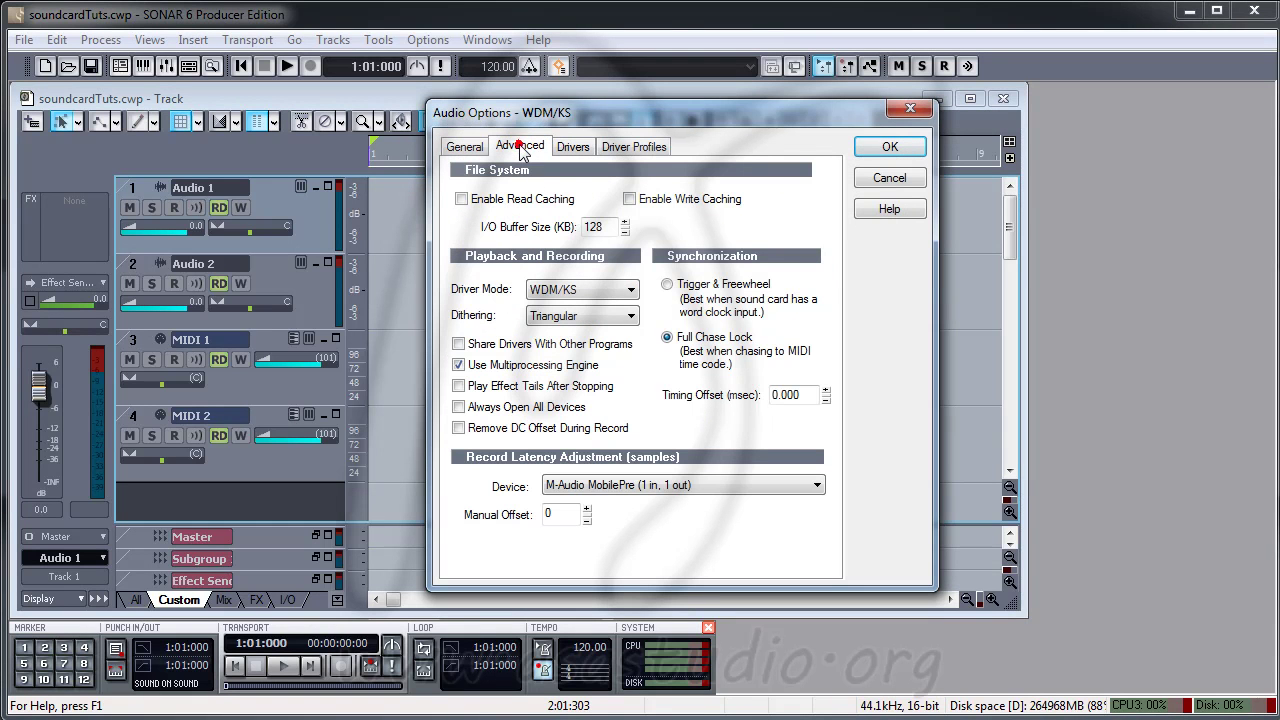
click(631, 289)
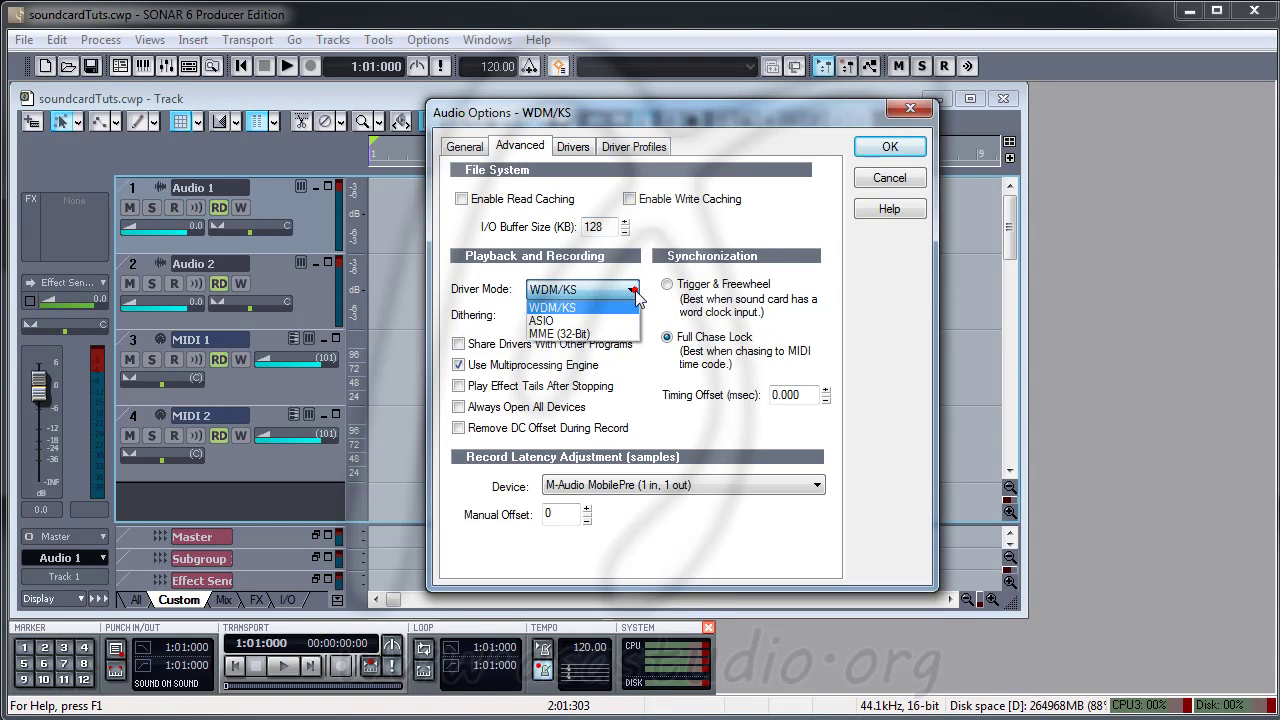
click(597, 336)
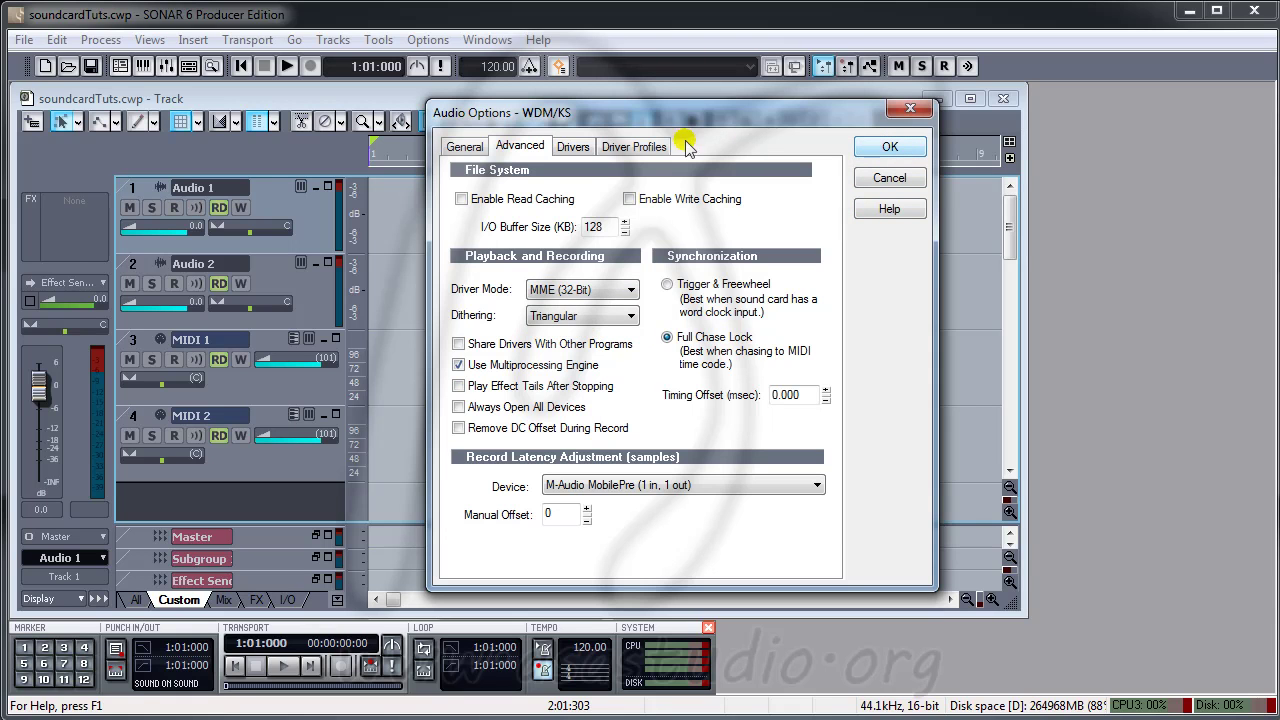
Review the audio drivers, driver profiles and general settings, and apply the changed audio options
click(575, 146)
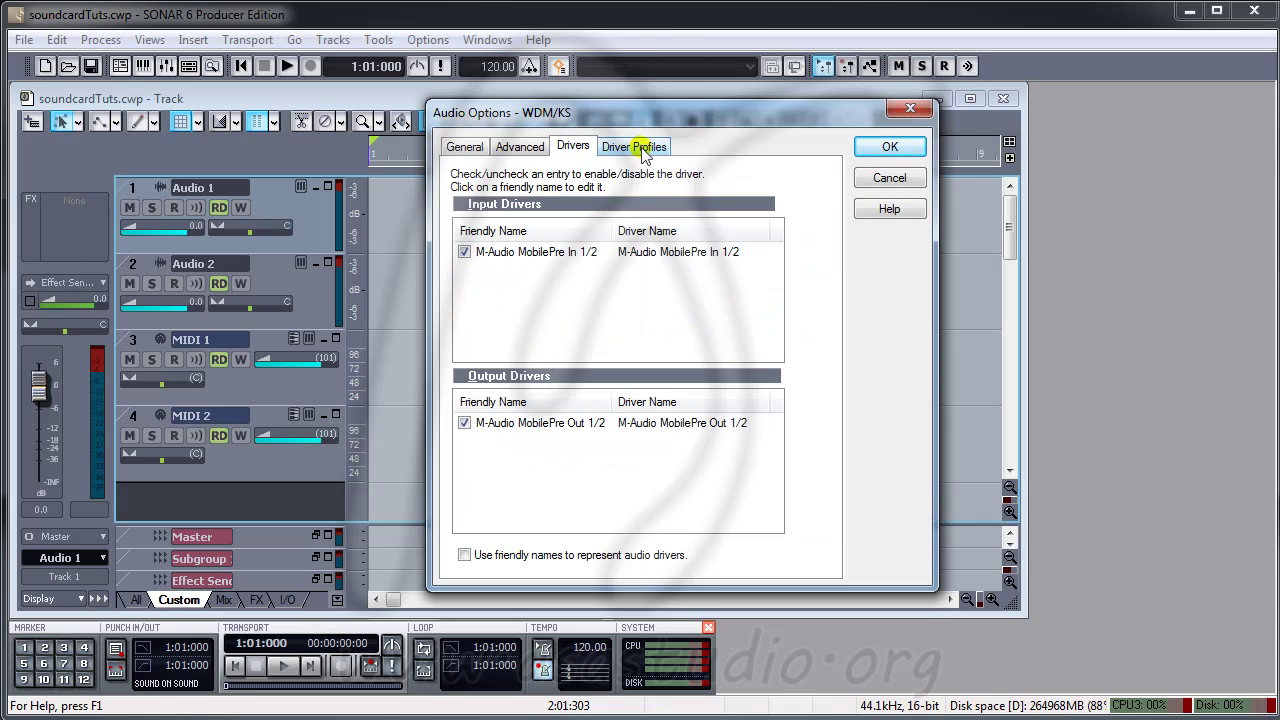
click(640, 147)
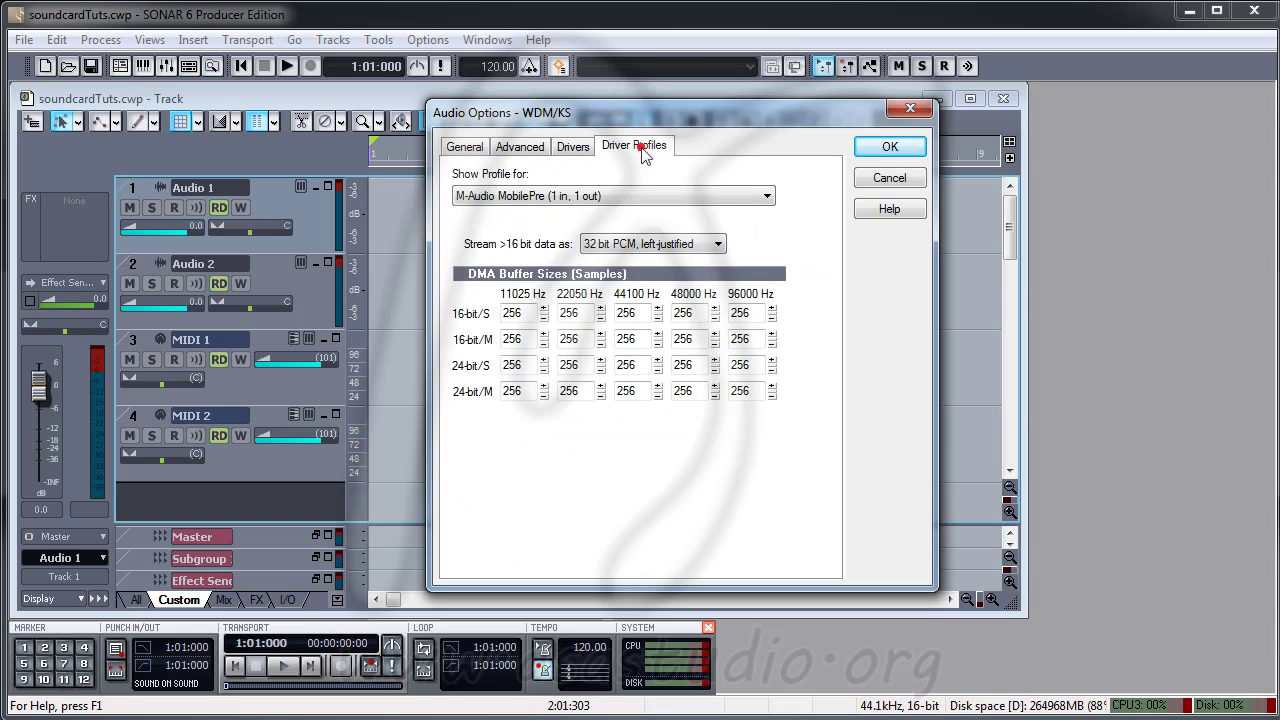
click(575, 150)
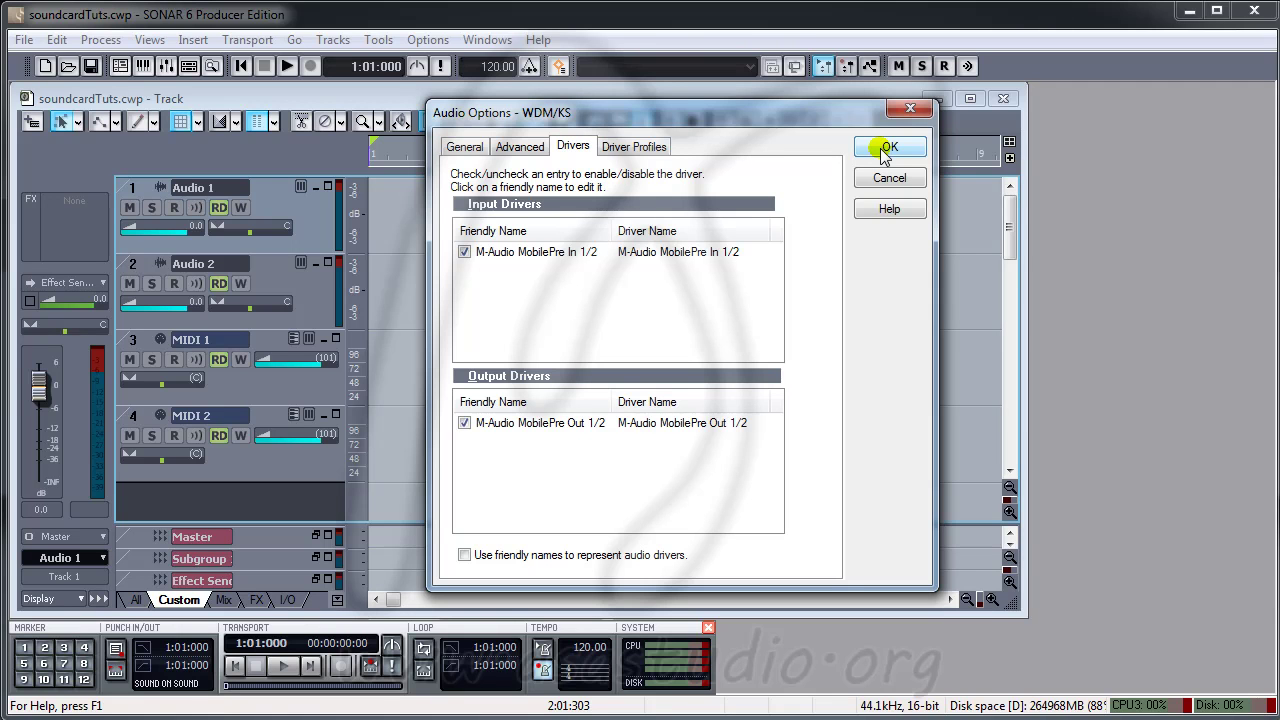
click(636, 148)
click(516, 147)
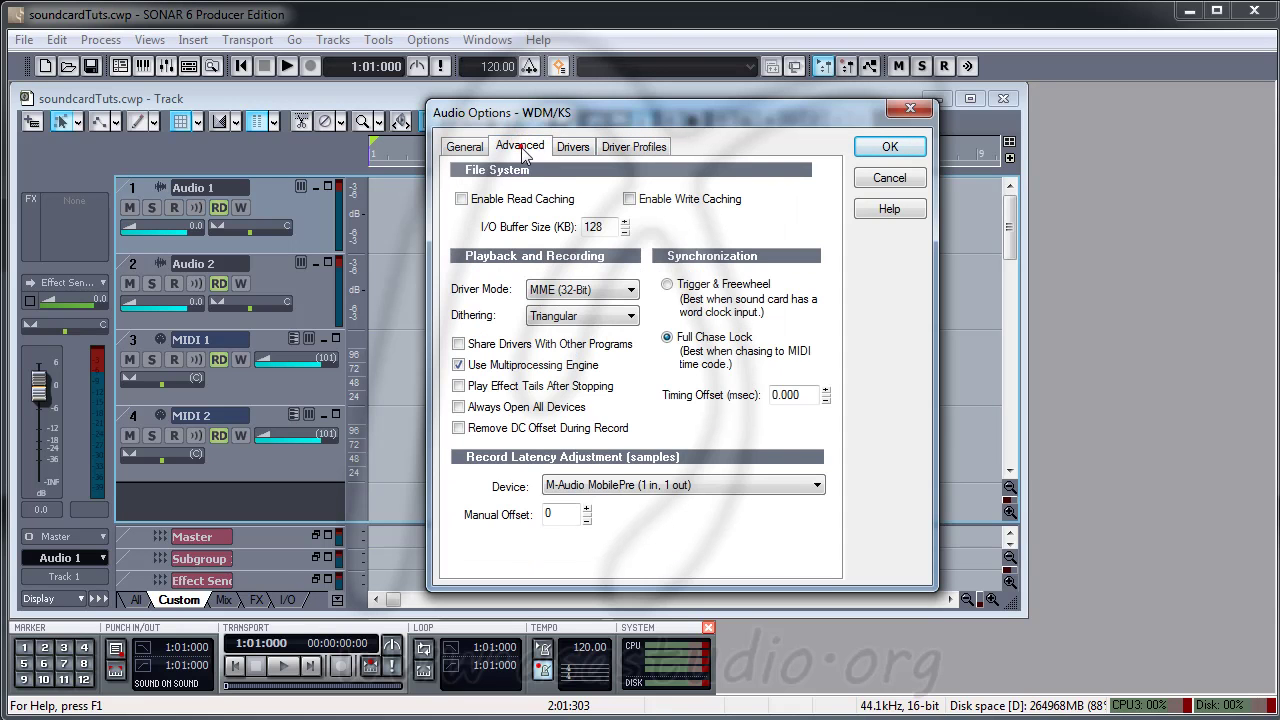
click(460, 147)
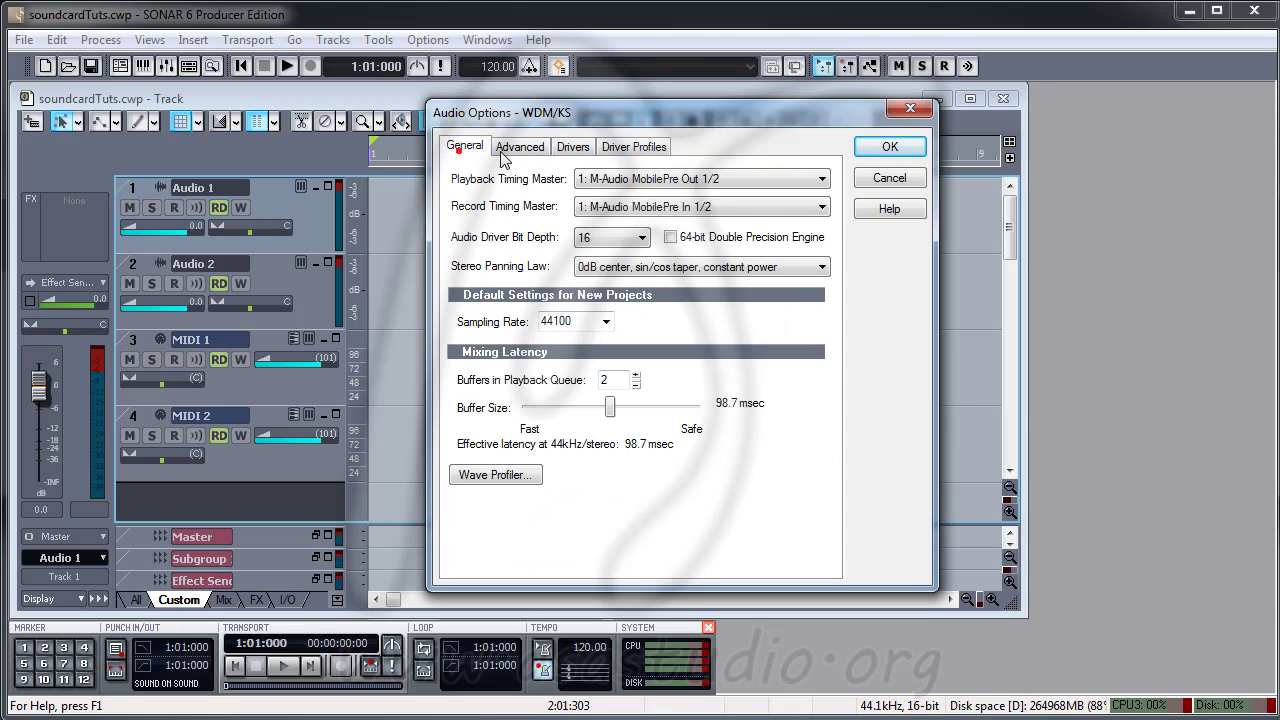
click(572, 147)
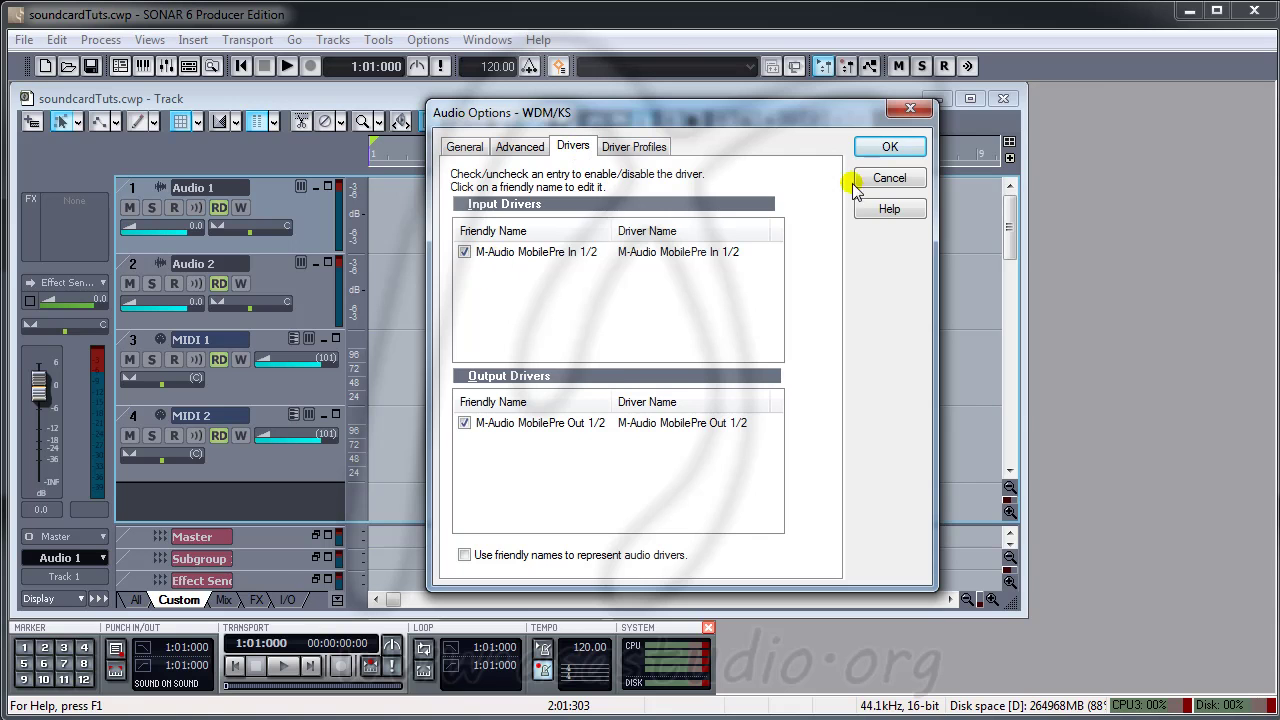
click(895, 147)
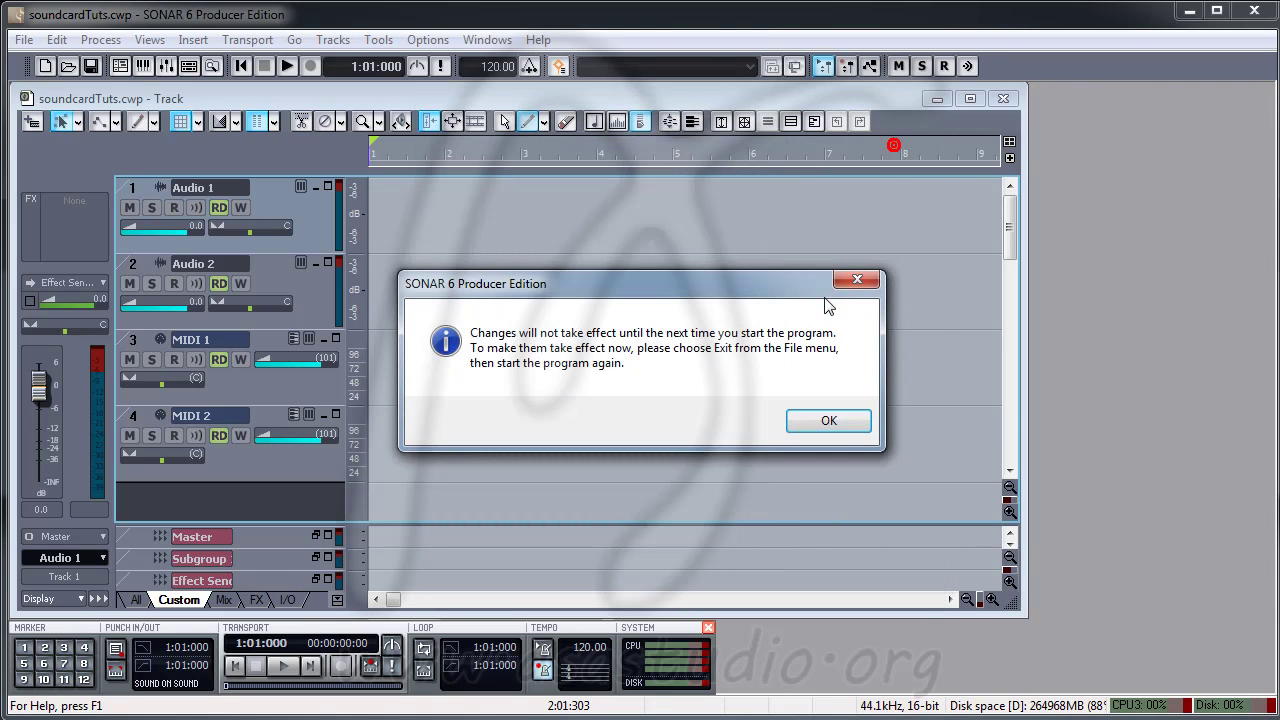
click(832, 420)
Check which playback timing masters the general audio options offer, and cancel the dialog
click(430, 42)
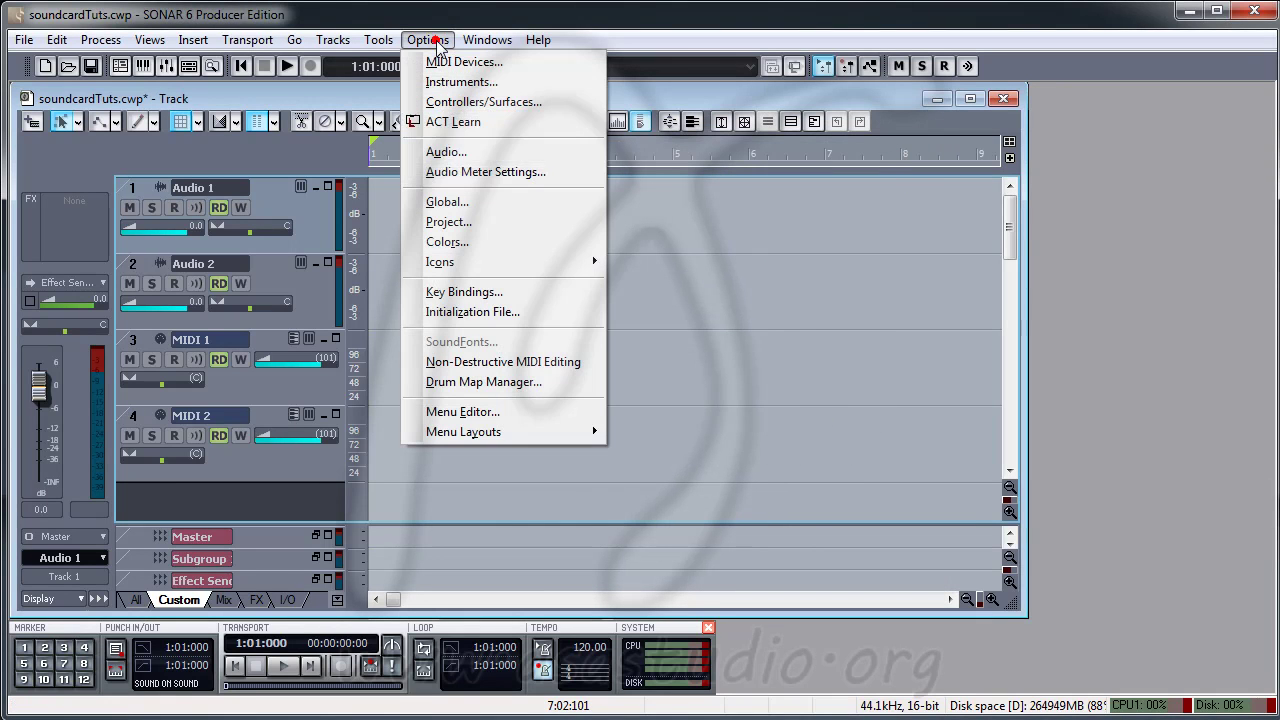
click(446, 153)
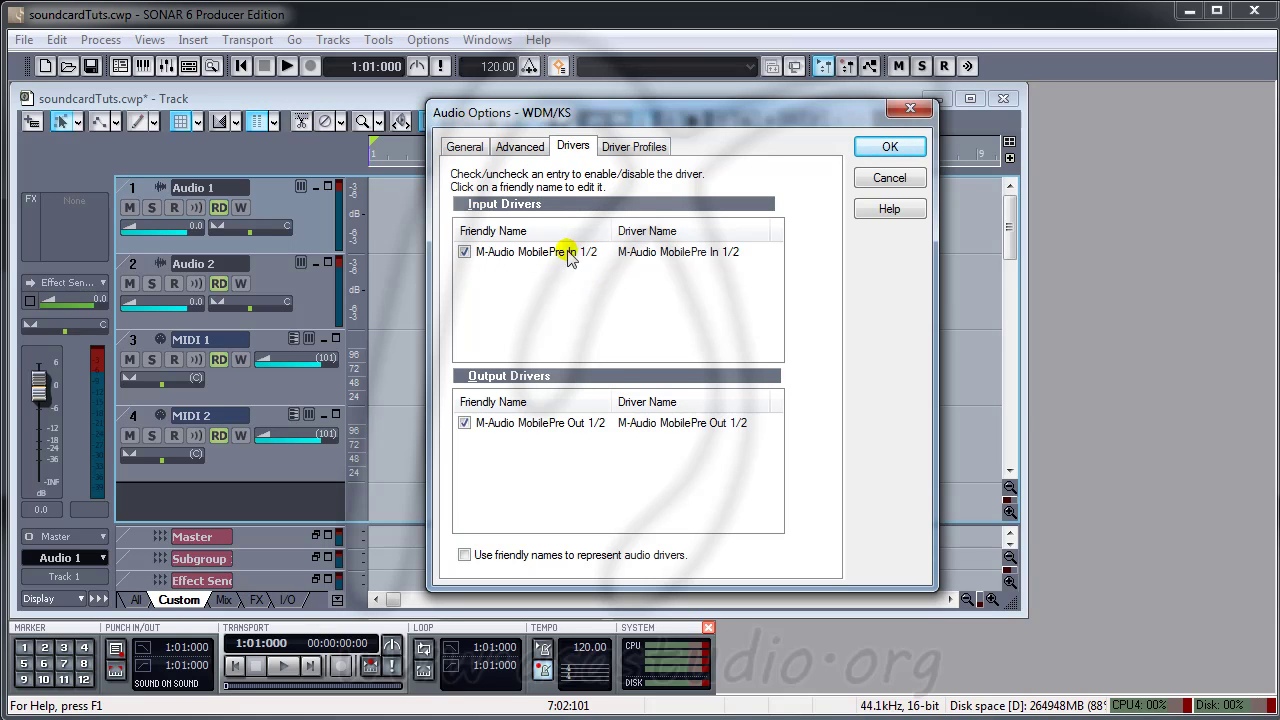
click(472, 150)
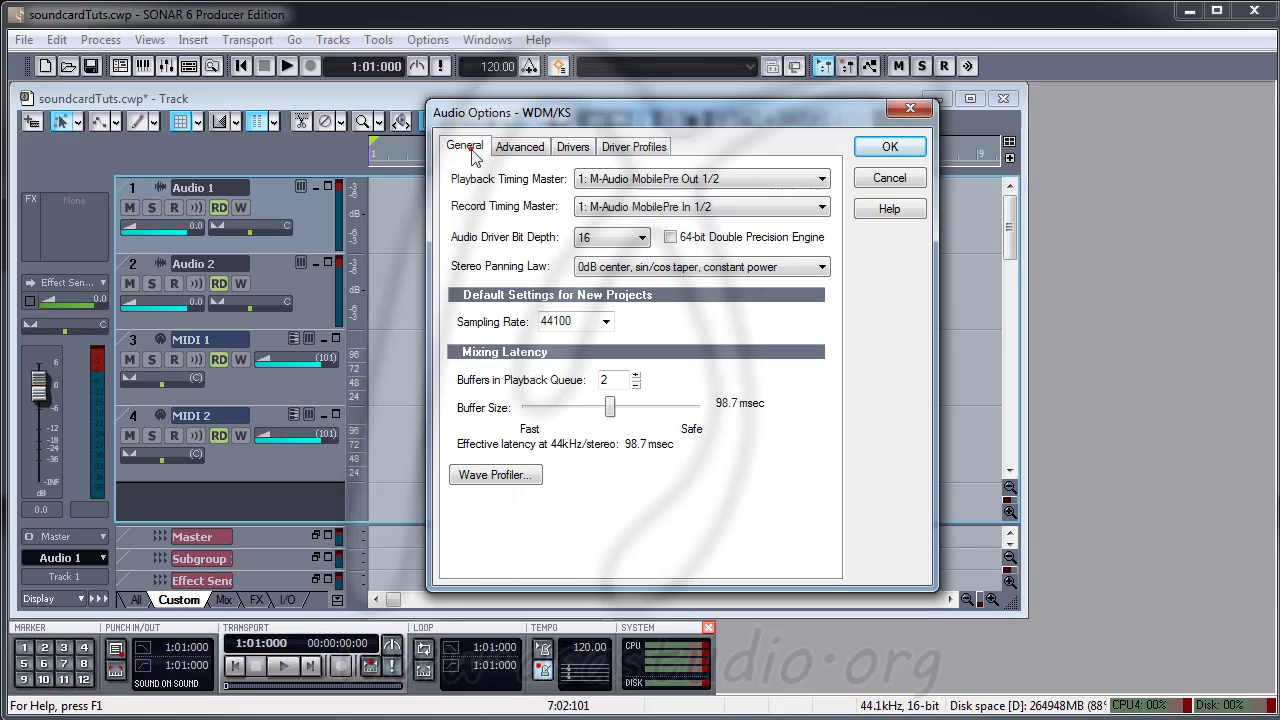
click(692, 178)
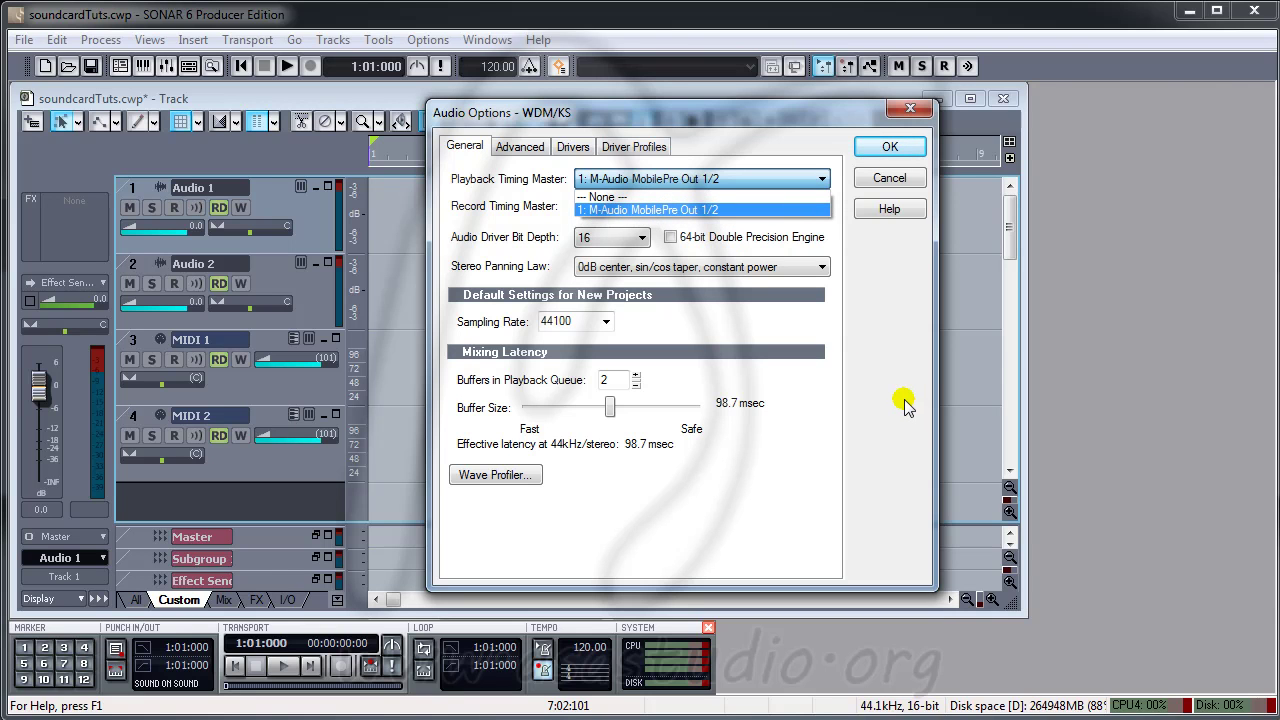
click(890, 180)
click(890, 180)
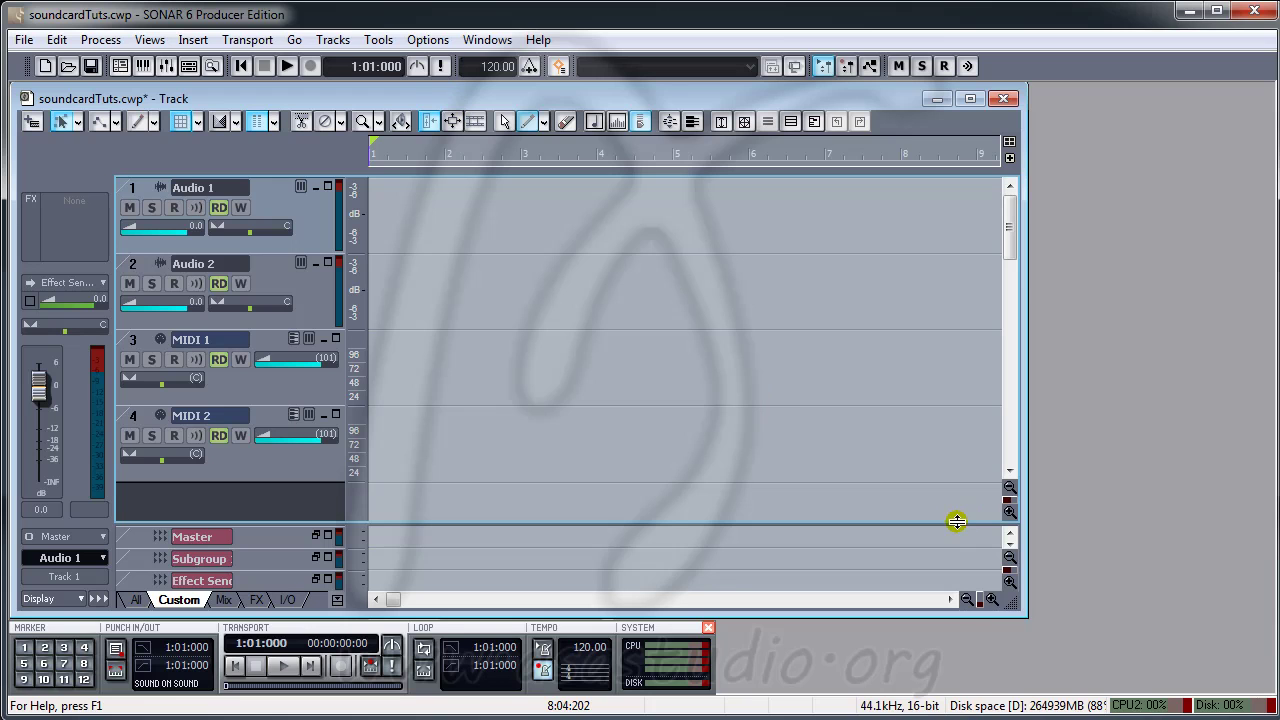
Check the driver mode in the advanced audio options and accept the dialog
click(426, 42)
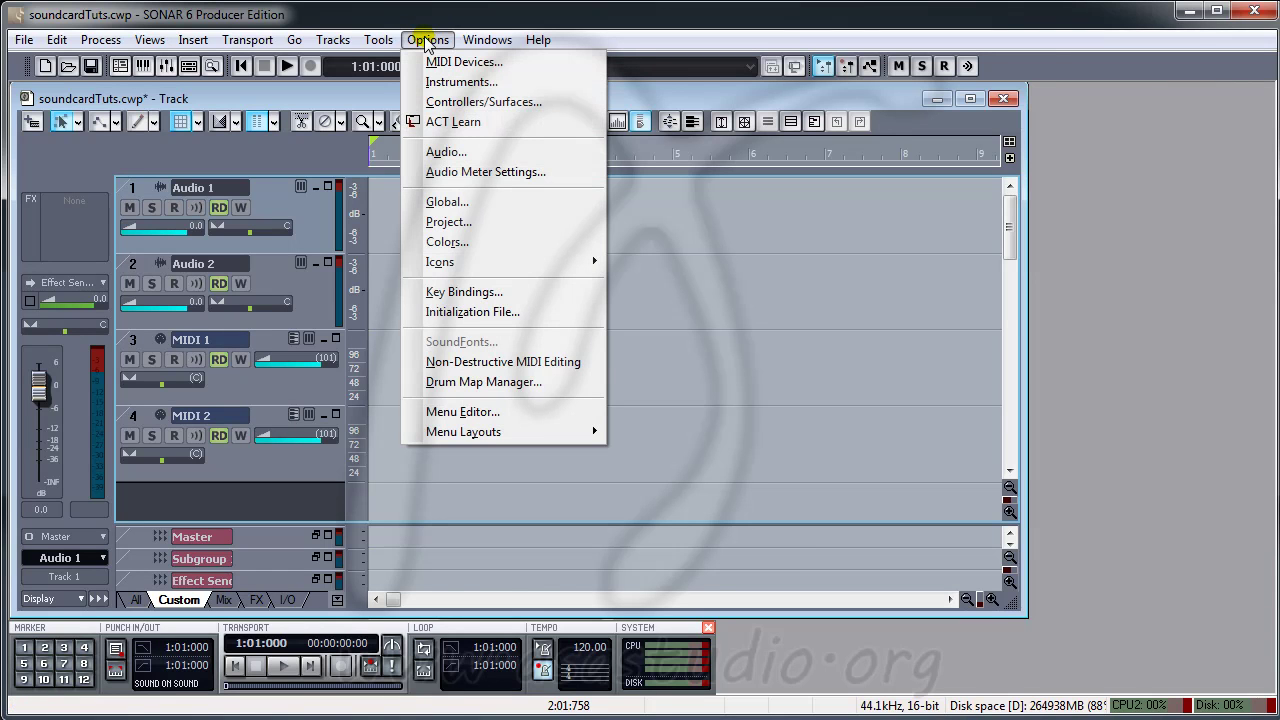
click(446, 152)
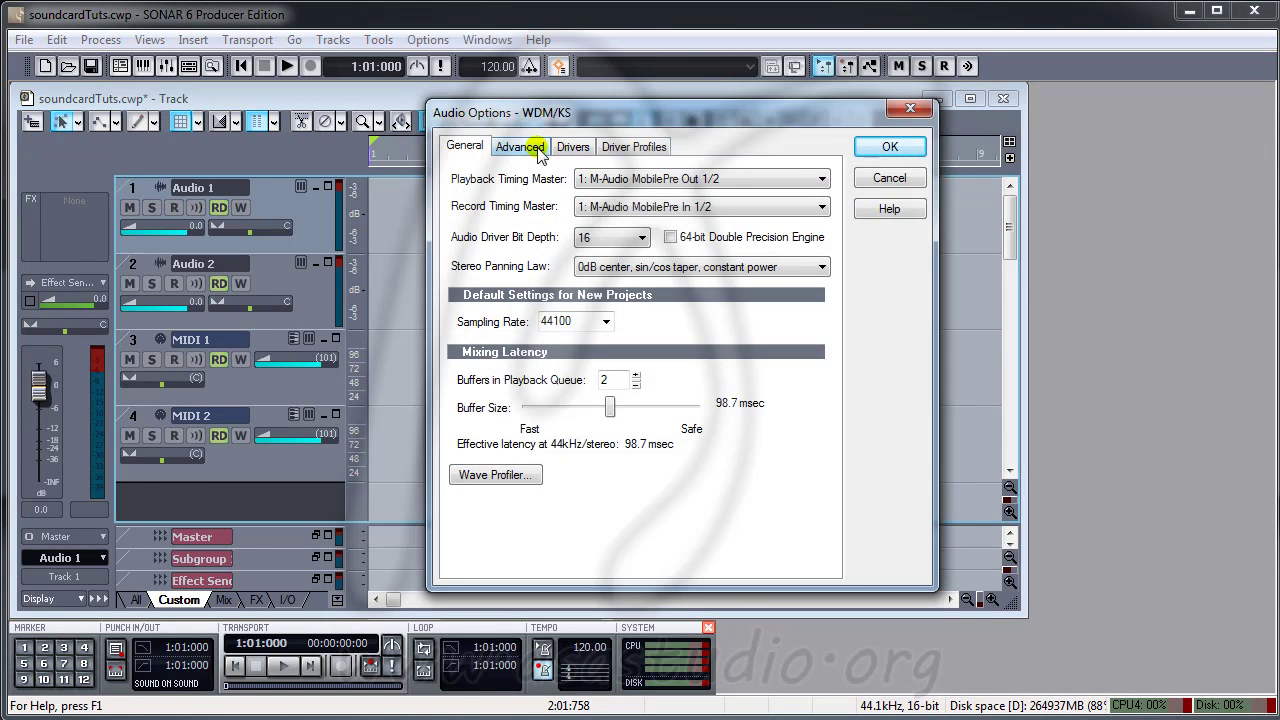
click(520, 147)
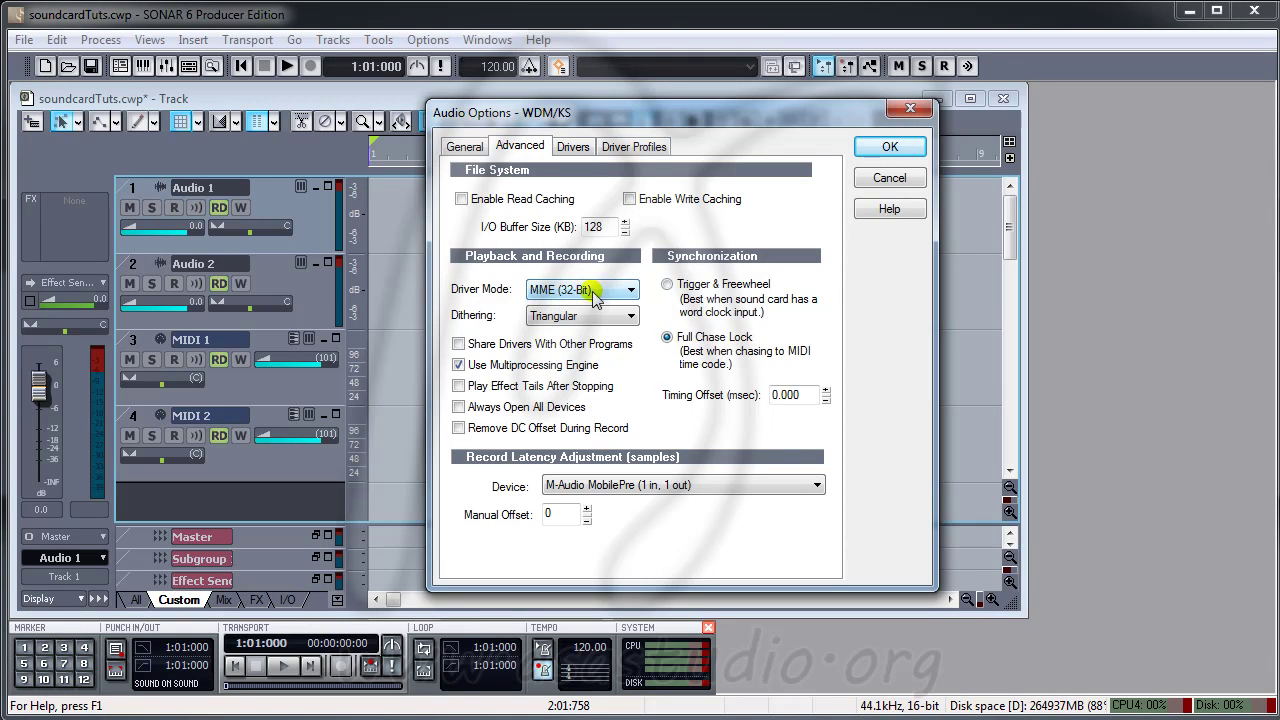
click(888, 148)
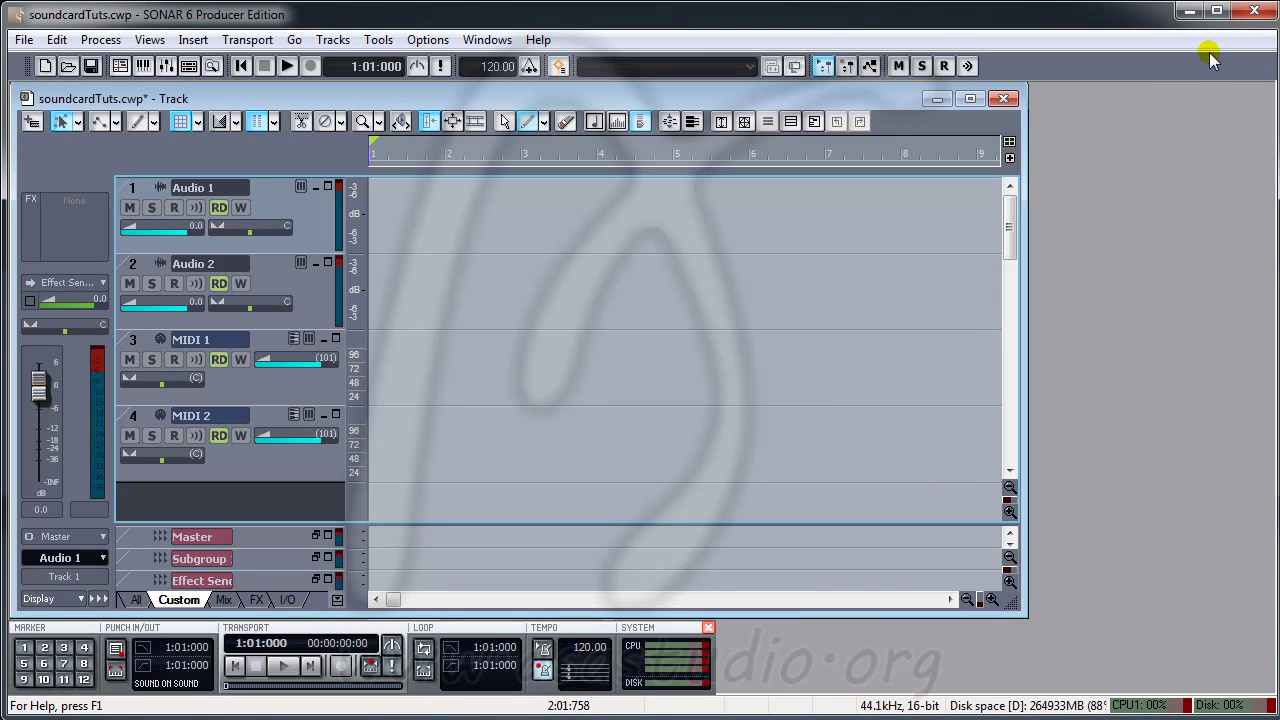
Restart SONAR 6 Producer Edition and run the Wave Profiler tests on the audio hardware
click(1255, 10)
click(560, 416)
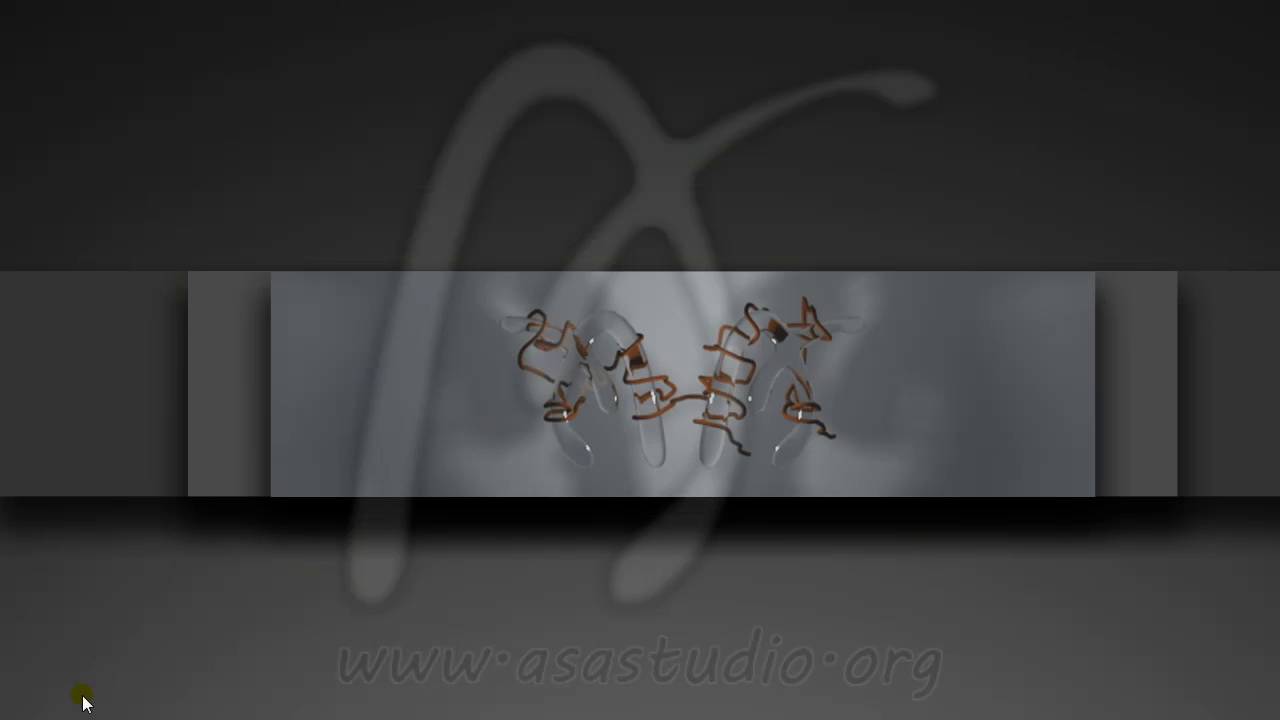
key(super)
click(75, 669)
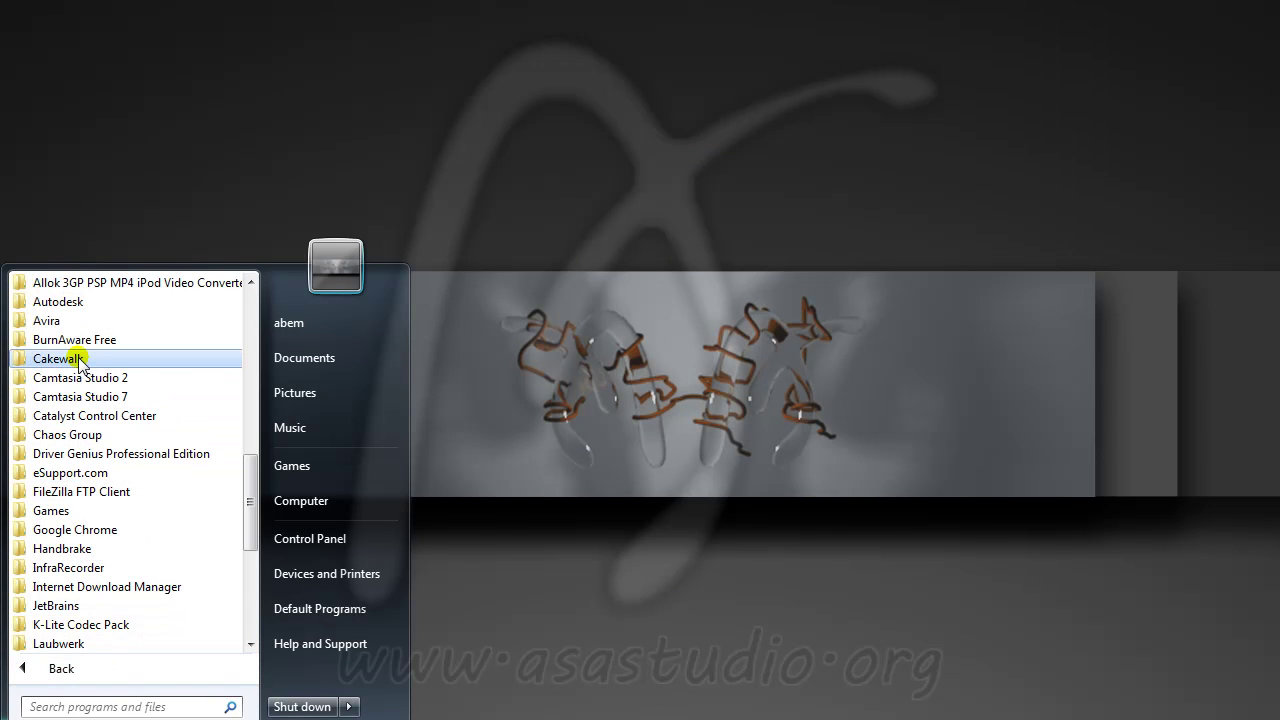
click(79, 360)
click(78, 474)
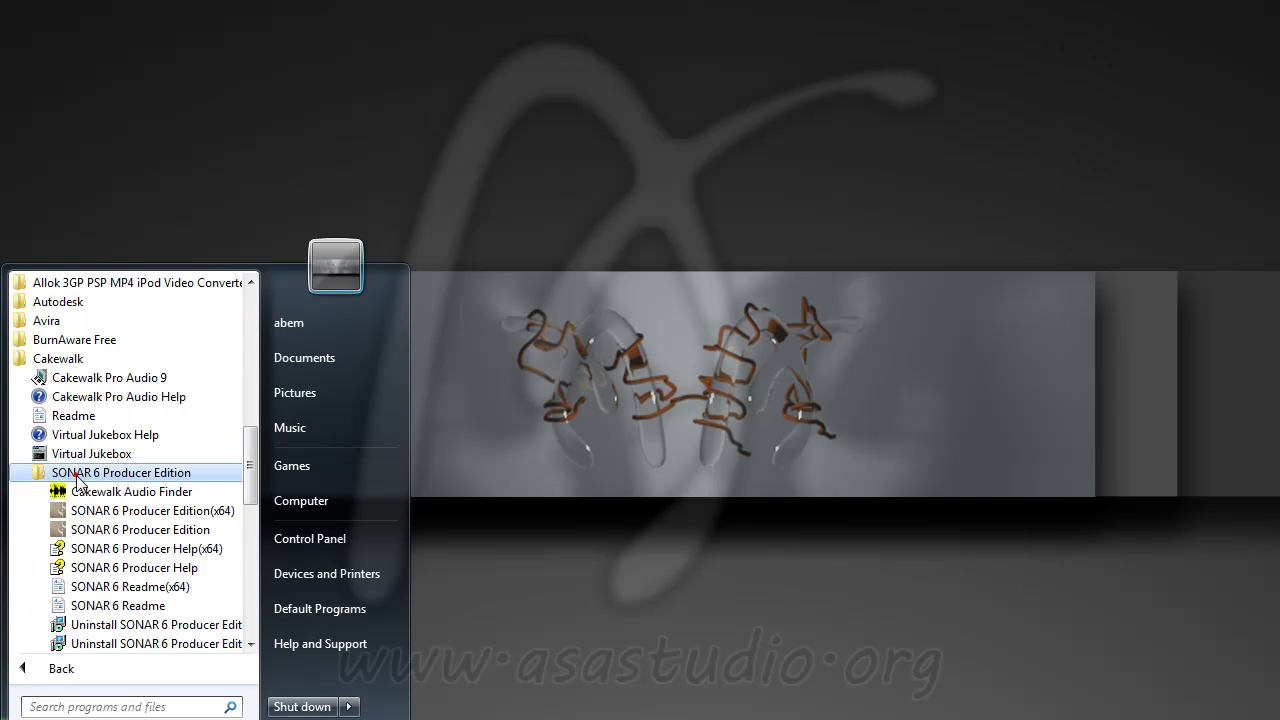
click(88, 530)
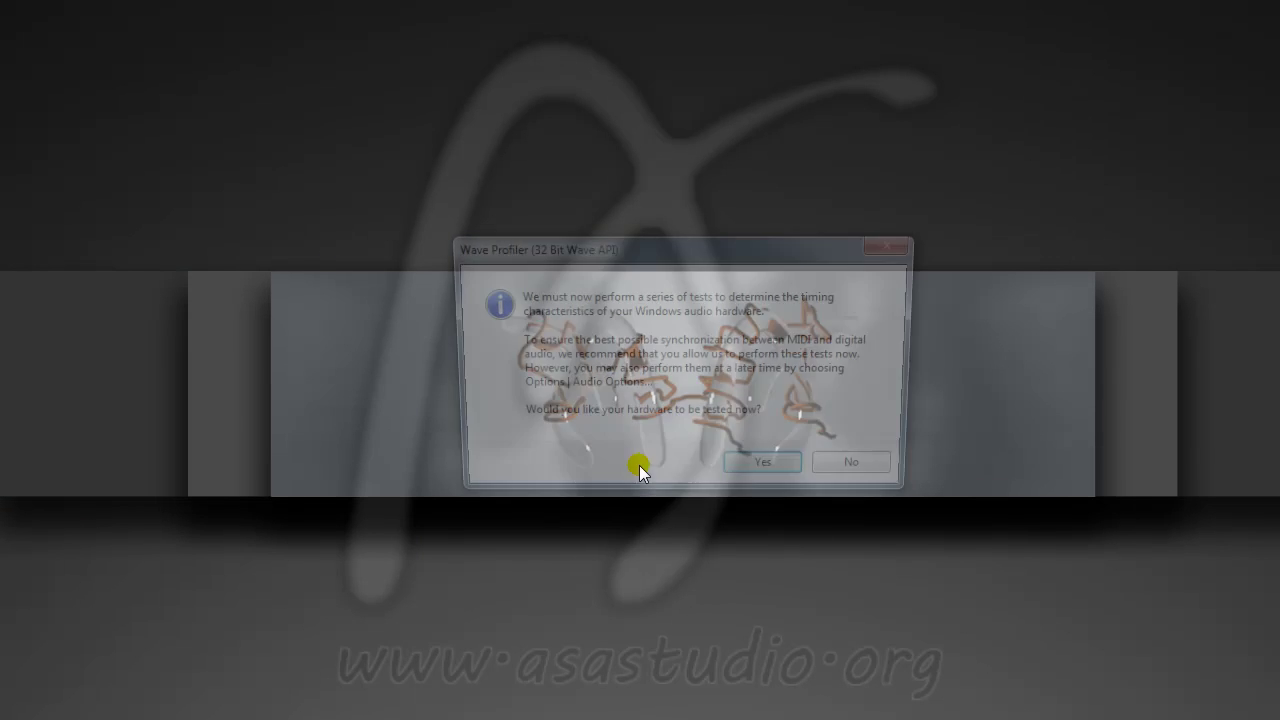
click(765, 472)
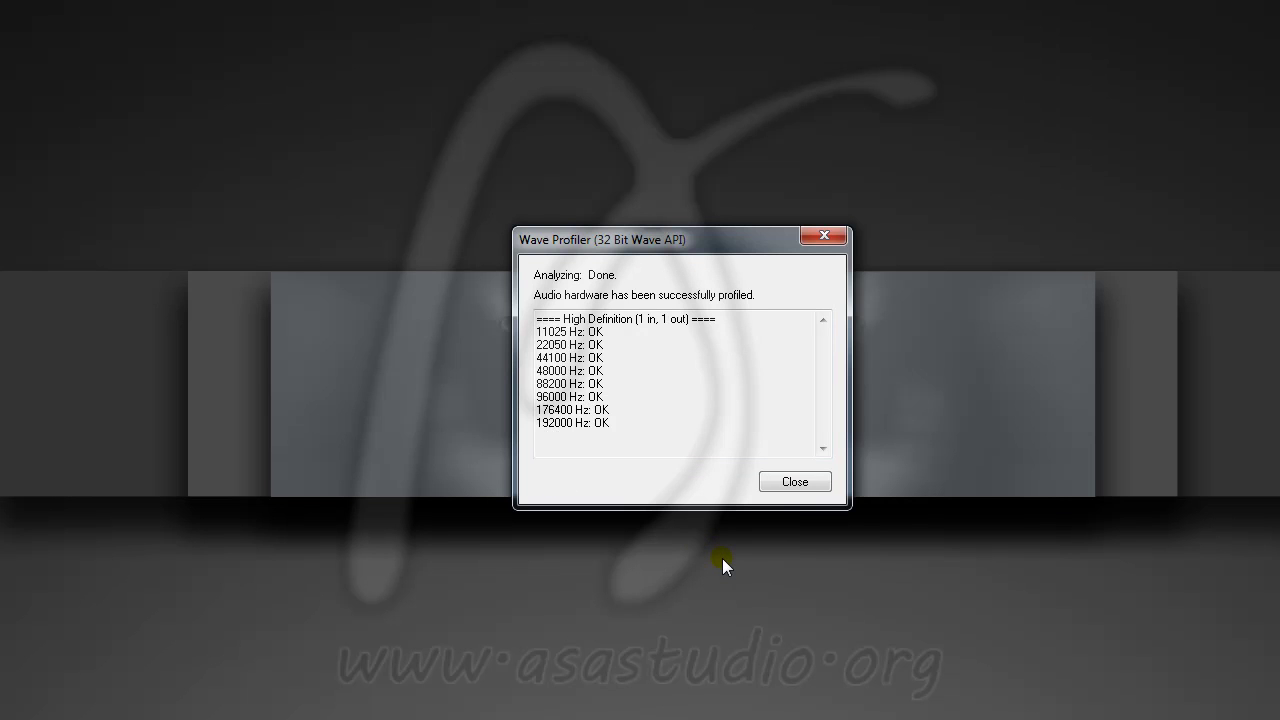
click(806, 484)
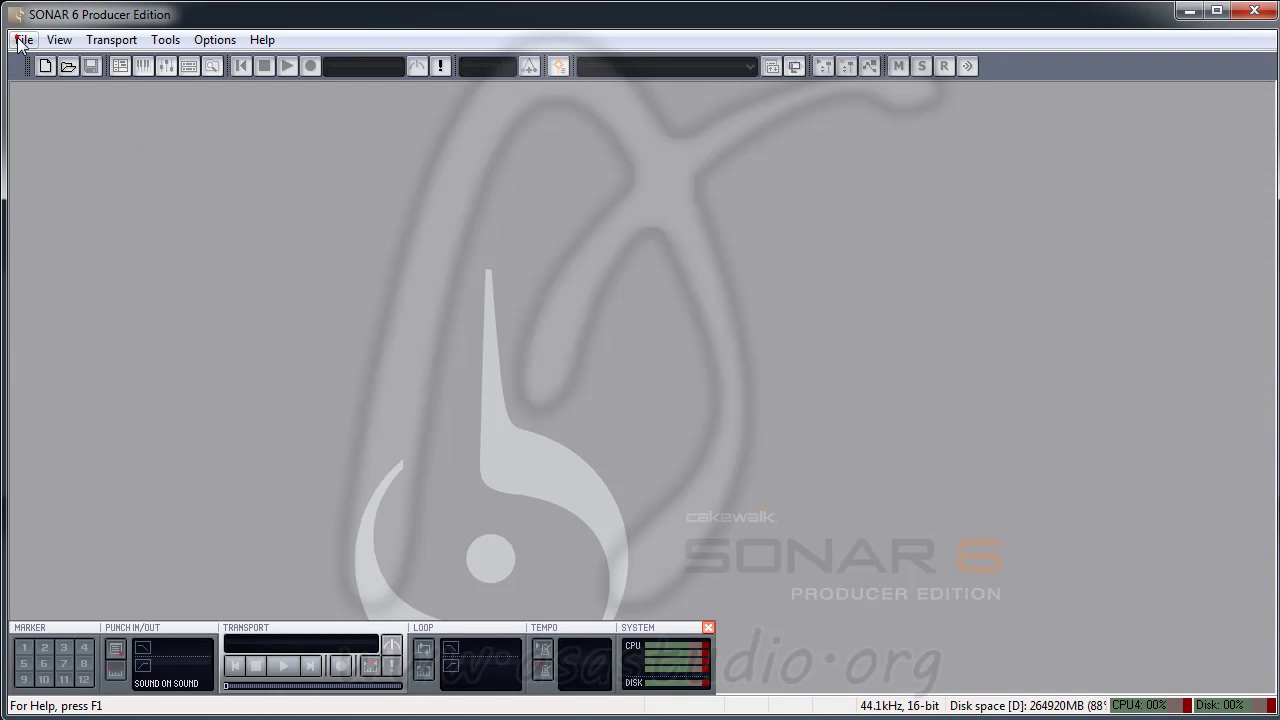
Open the soundcardTuts.cwp project, enable Microsoft GS Wavetable Synth as the MIDI output and move it to the top of the outputs
click(22, 40)
click(45, 137)
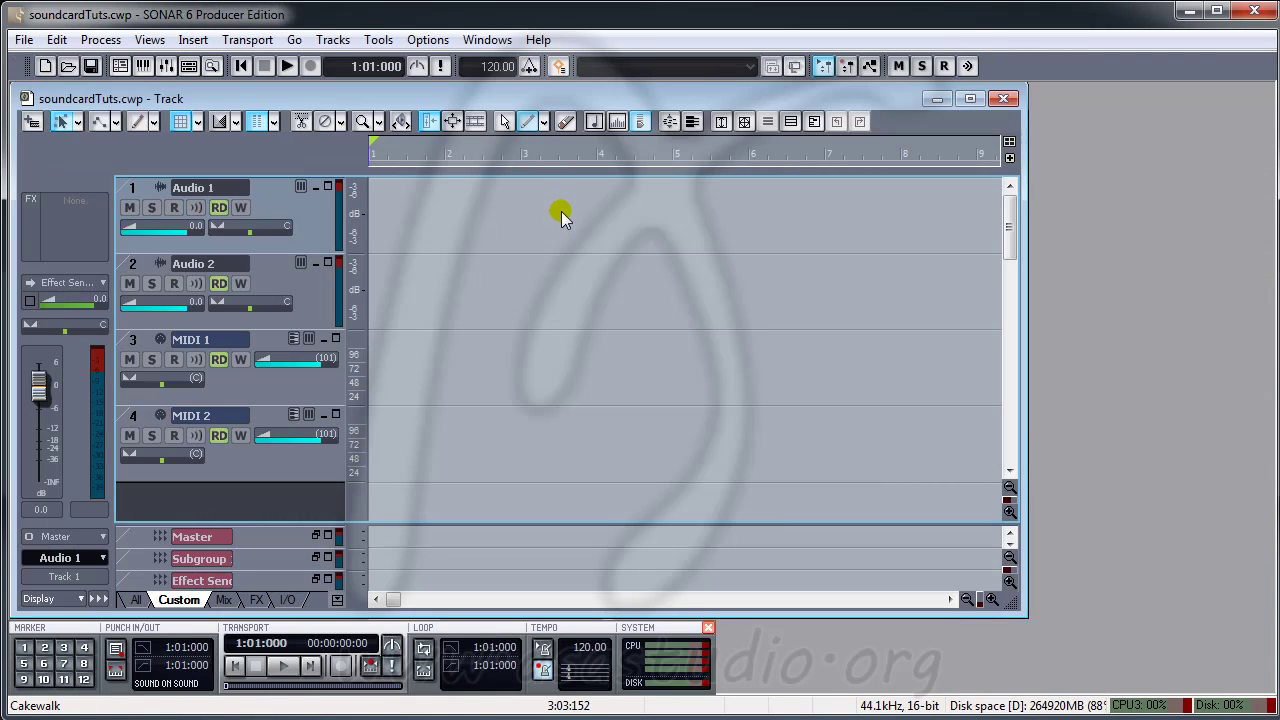
click(427, 40)
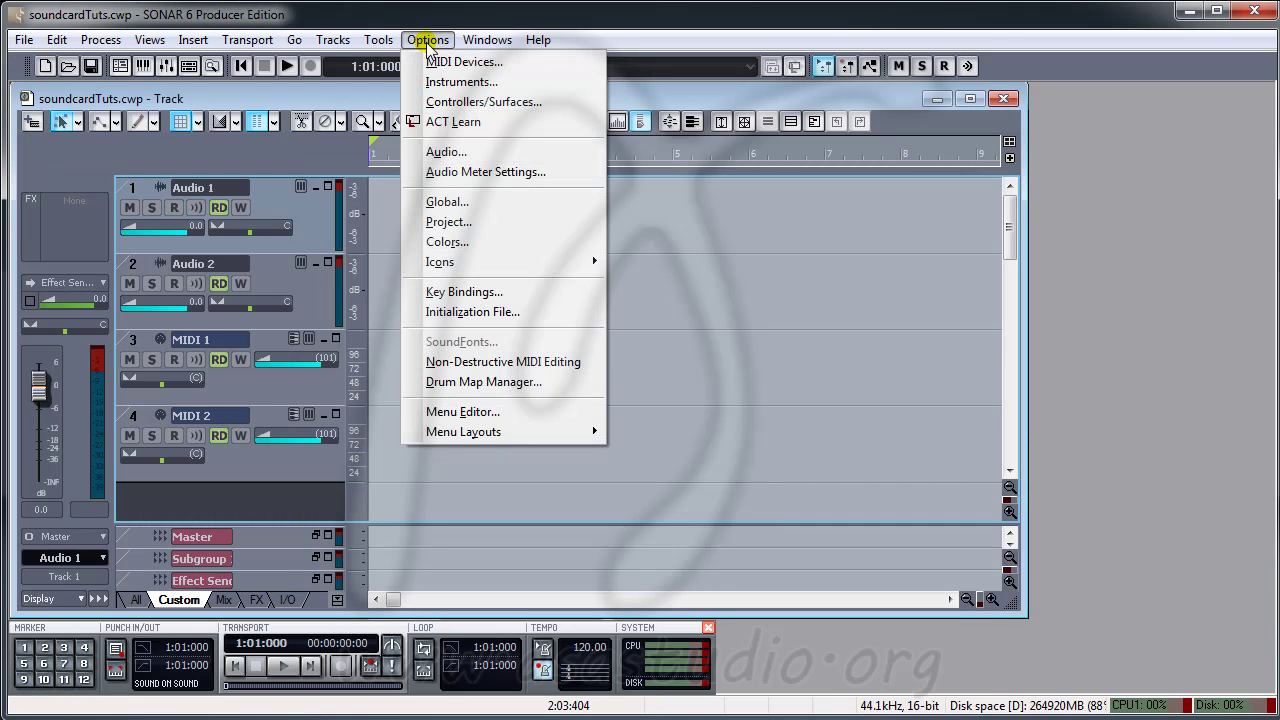
click(460, 62)
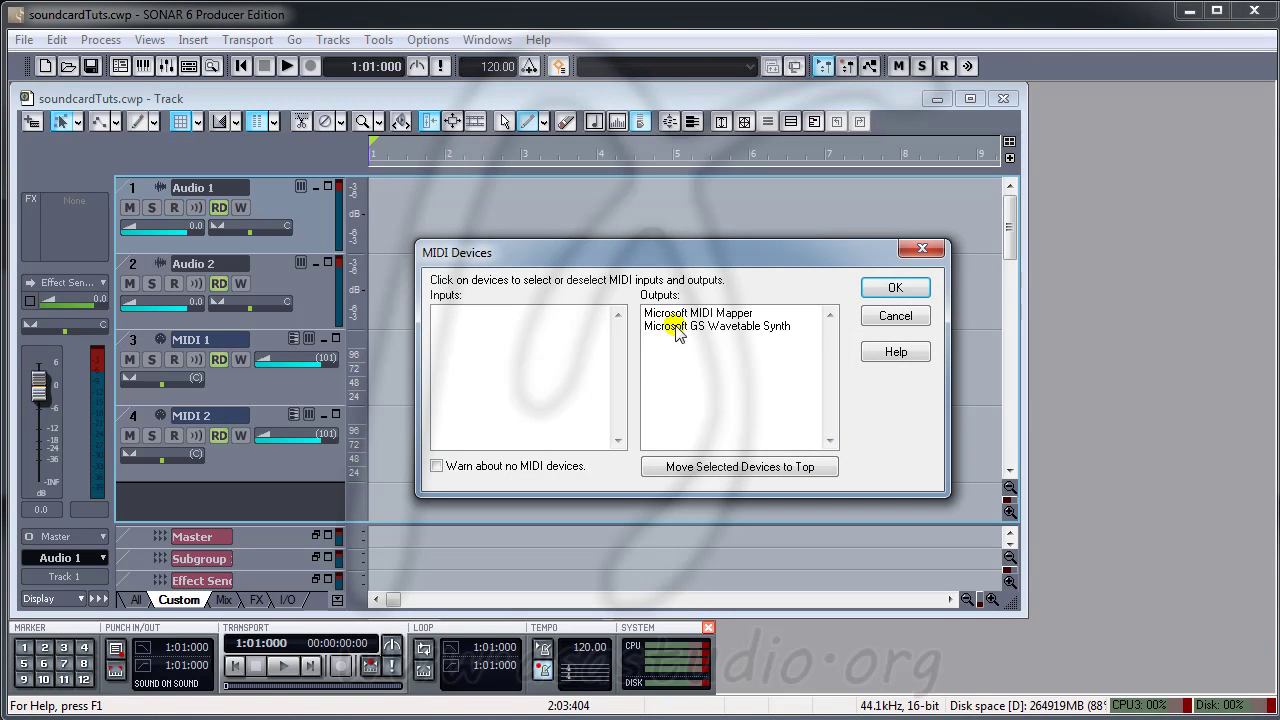
click(684, 328)
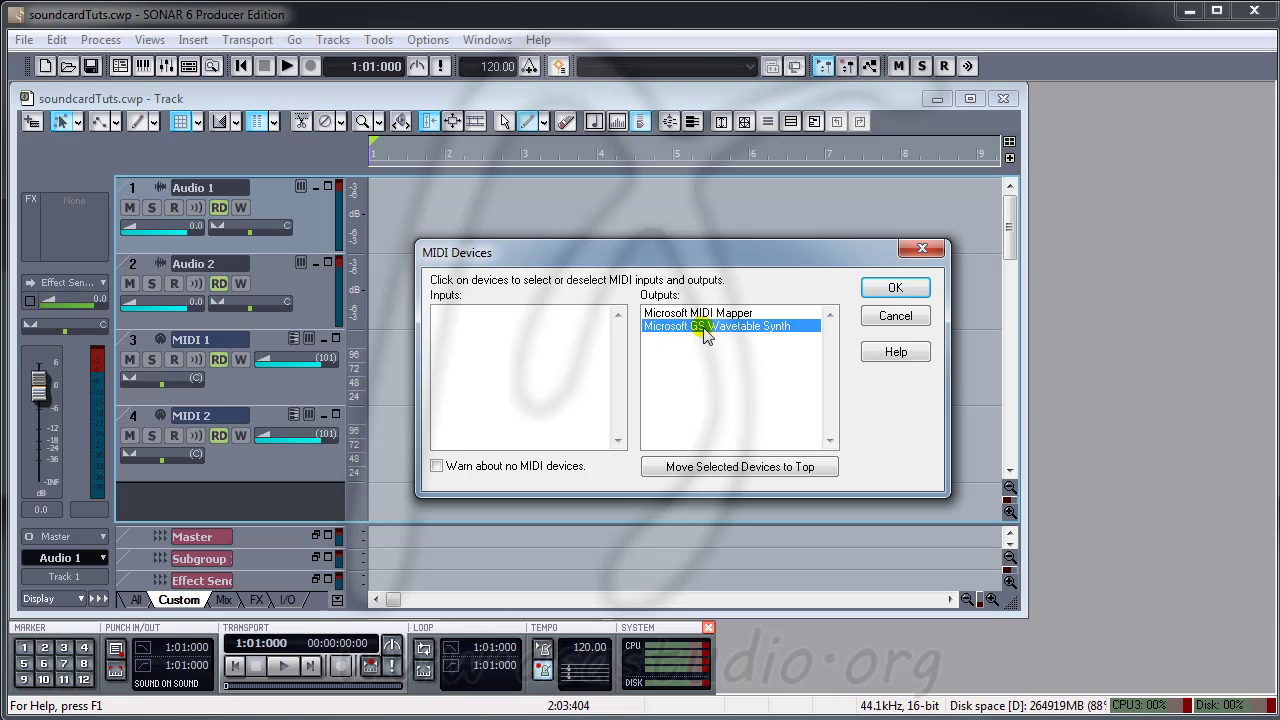
click(741, 470)
click(905, 286)
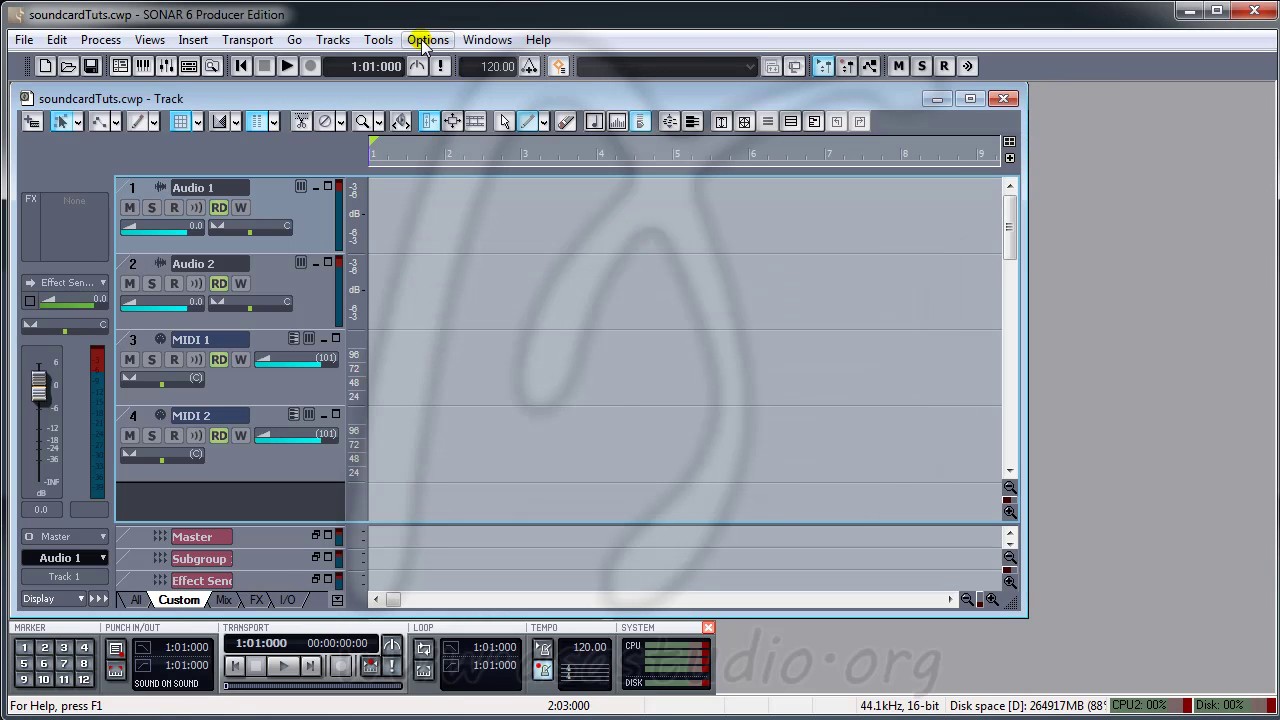
Enable the Line 1/2 (M-Audio MobilePre) input and output drivers in the audio options
click(423, 40)
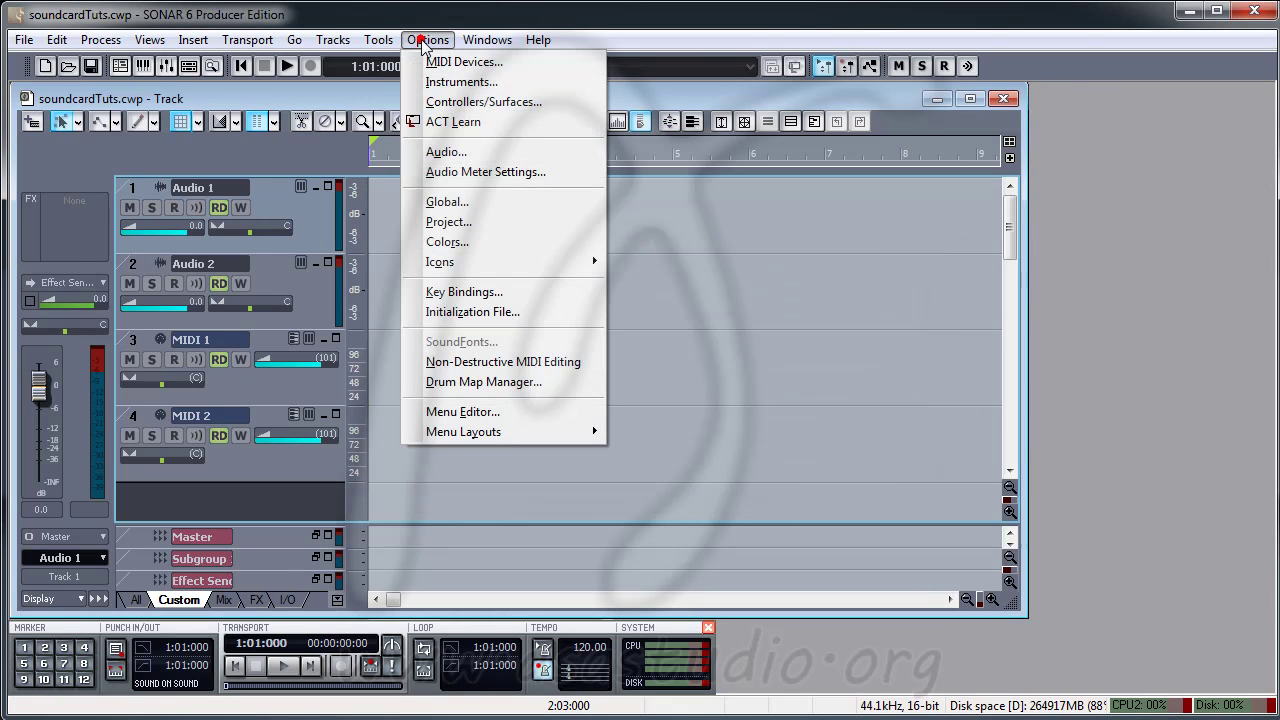
click(445, 152)
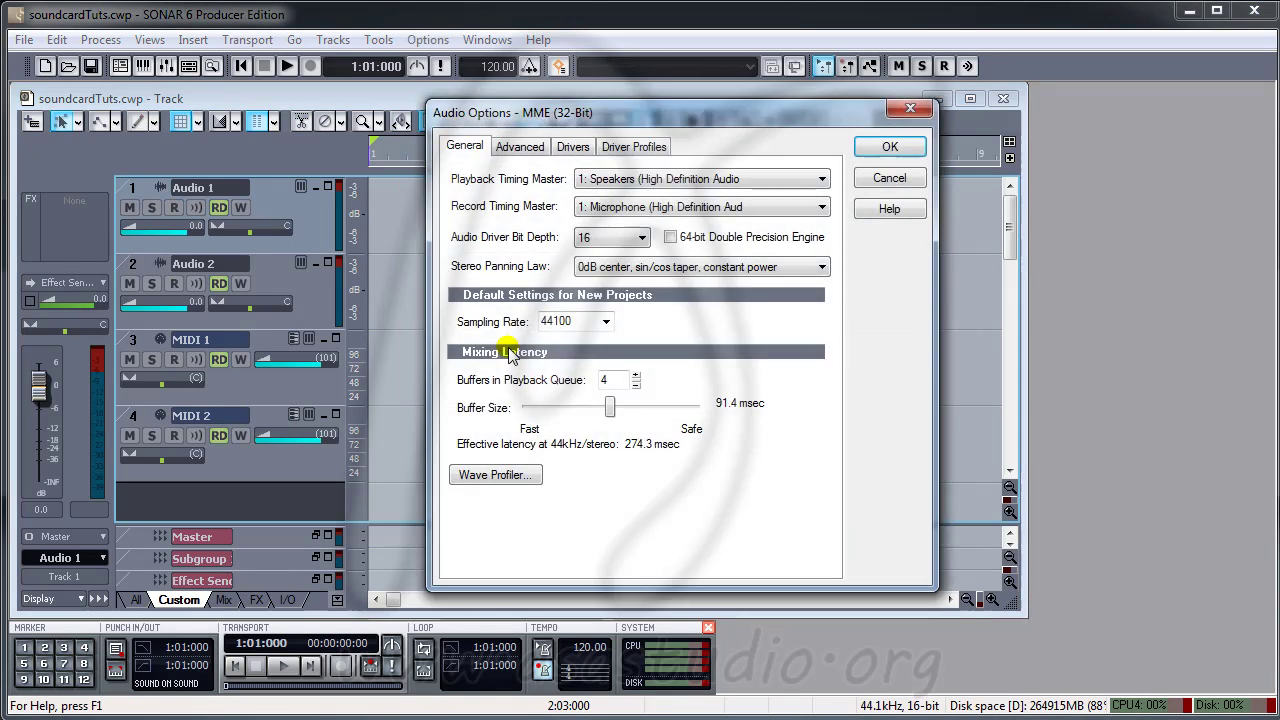
click(519, 147)
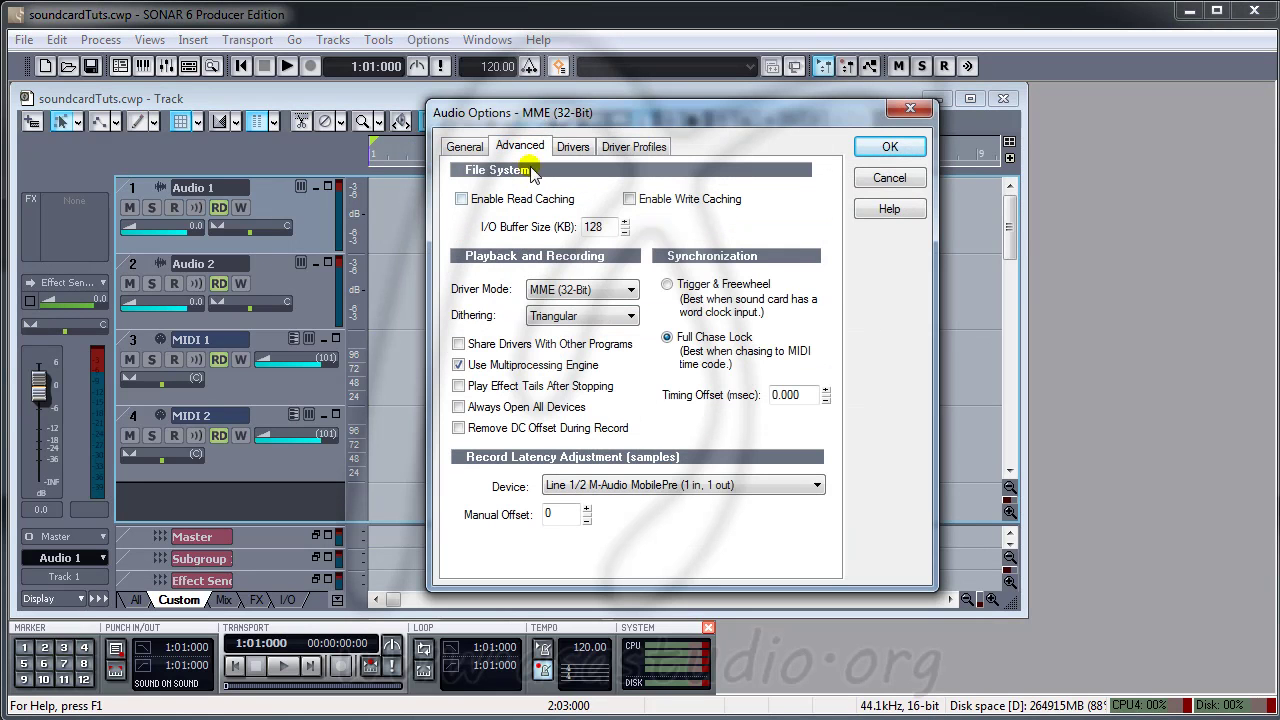
click(572, 147)
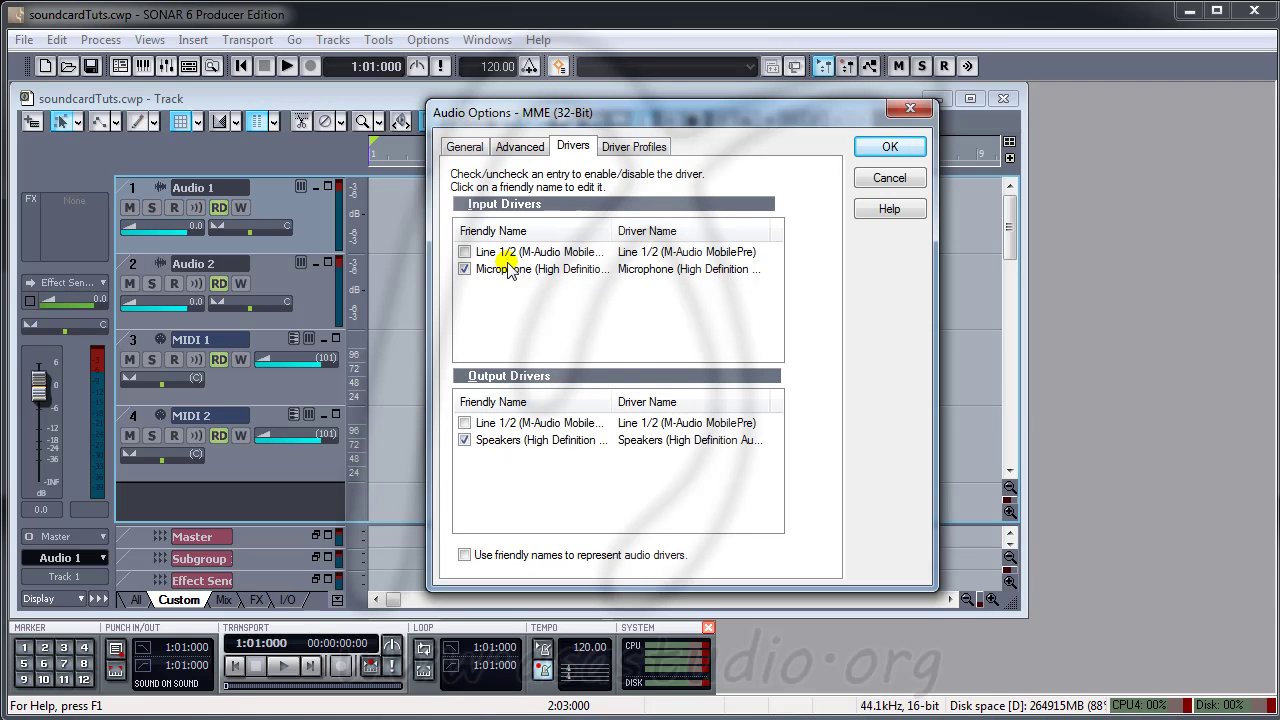
click(464, 253)
click(464, 423)
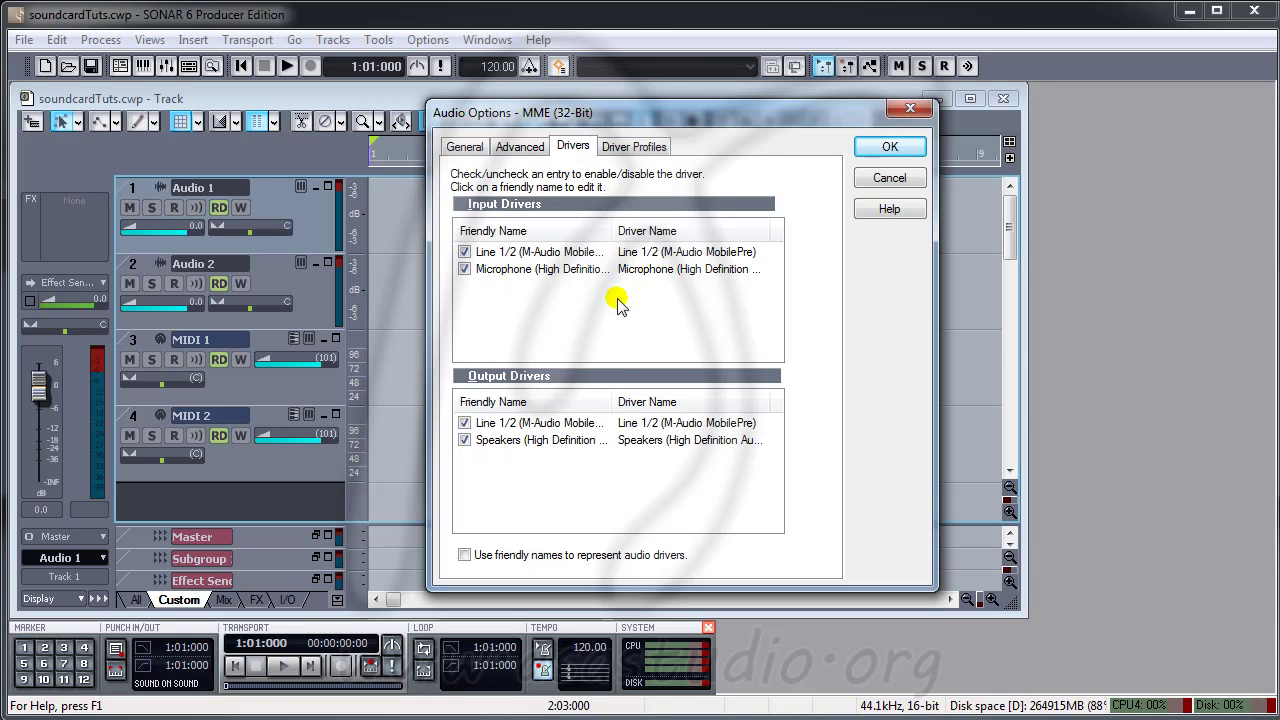
Check the driver profiles and the available playback timing masters, and apply the changed audio options
click(633, 152)
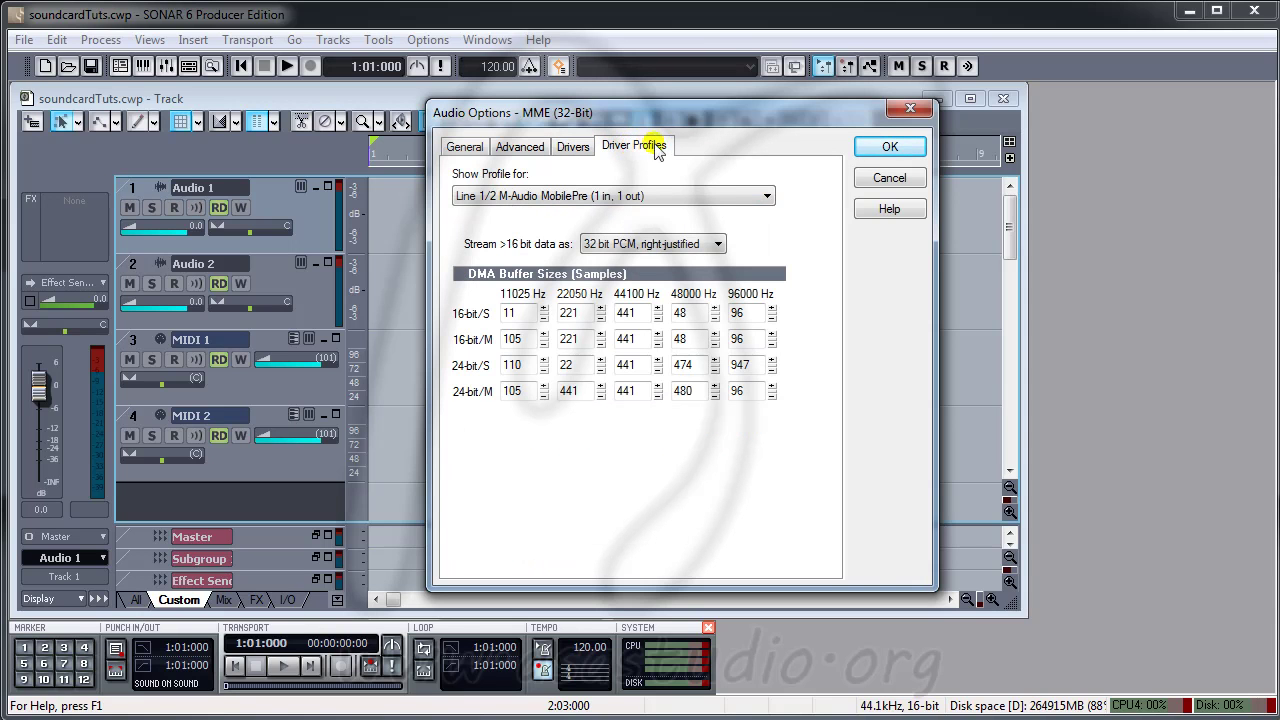
click(466, 148)
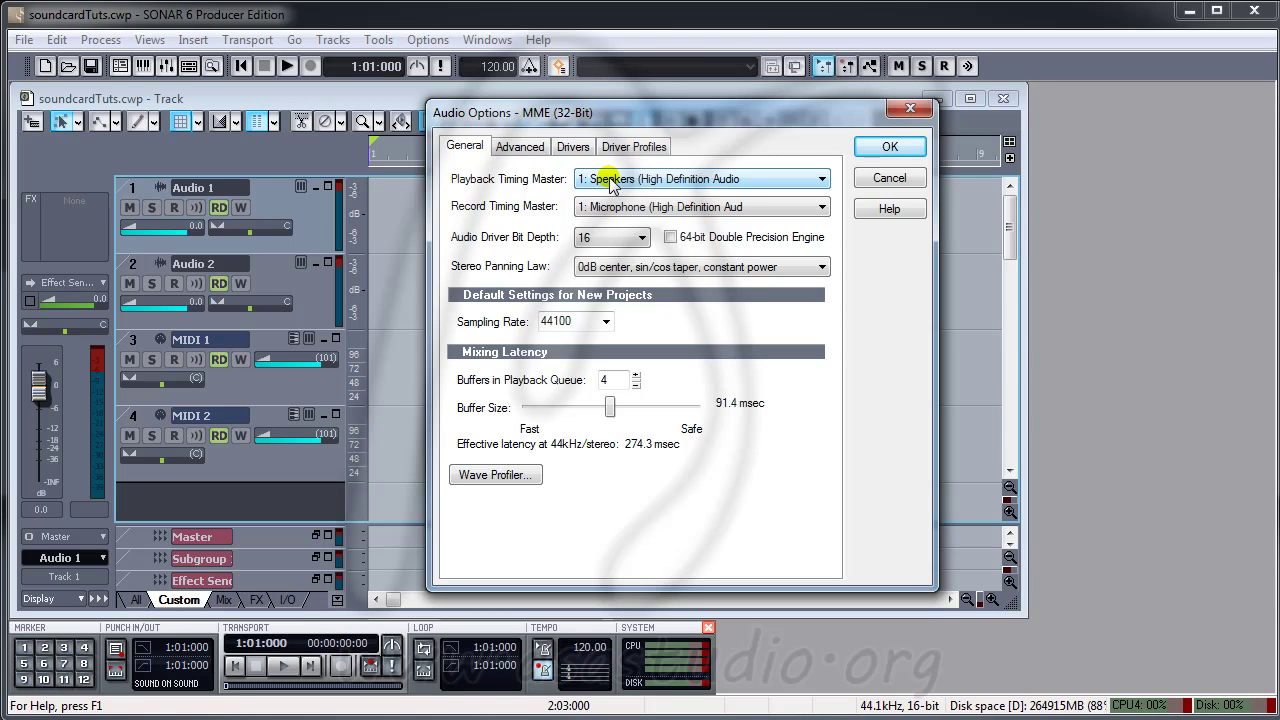
click(684, 186)
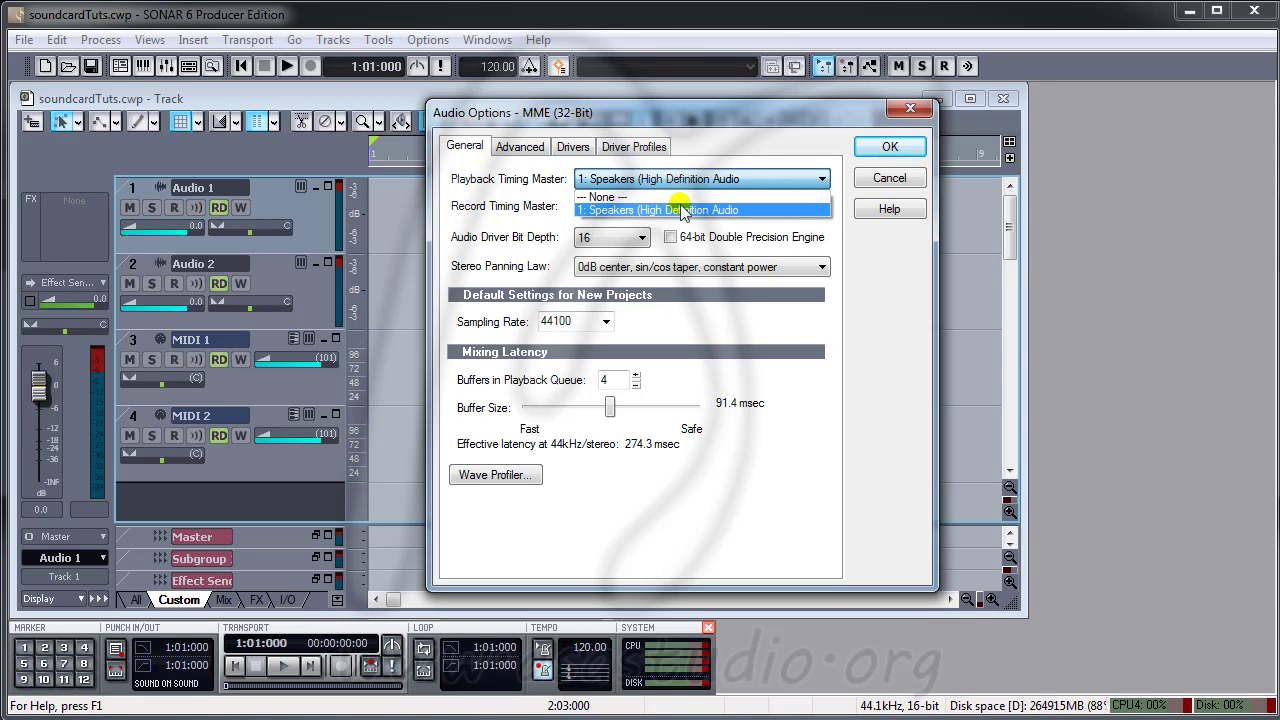
click(683, 213)
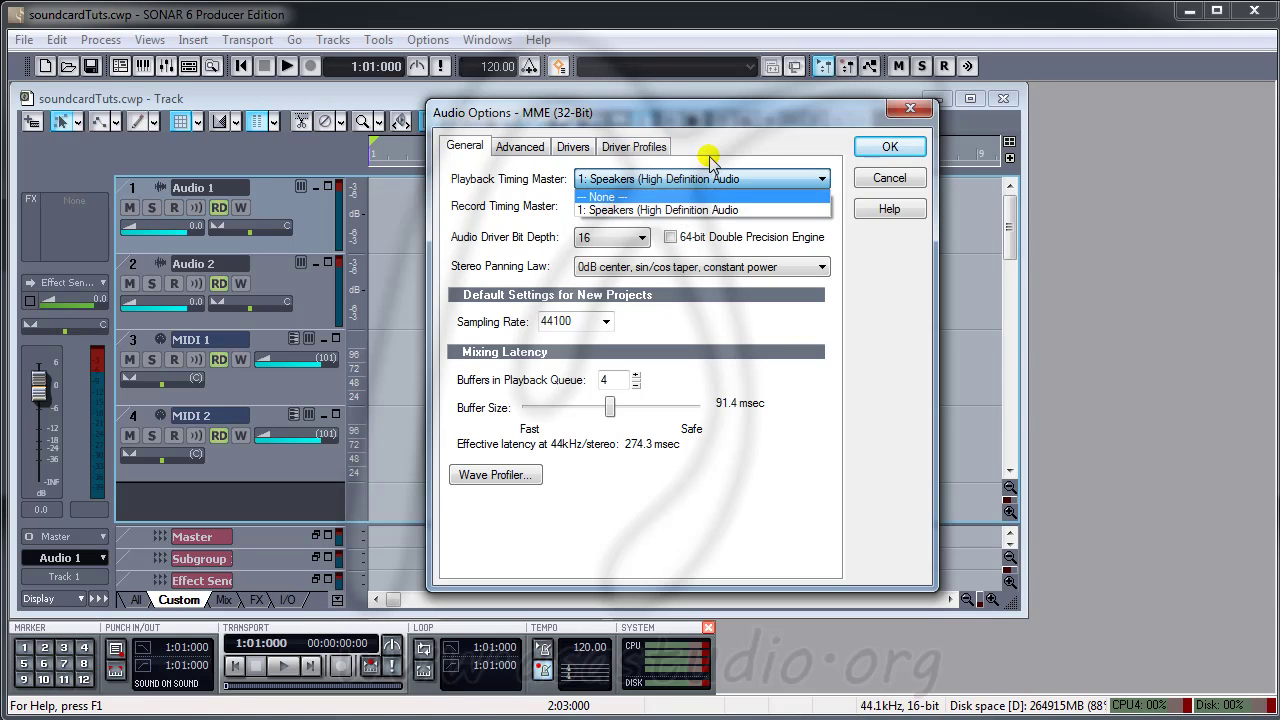
click(889, 147)
click(826, 422)
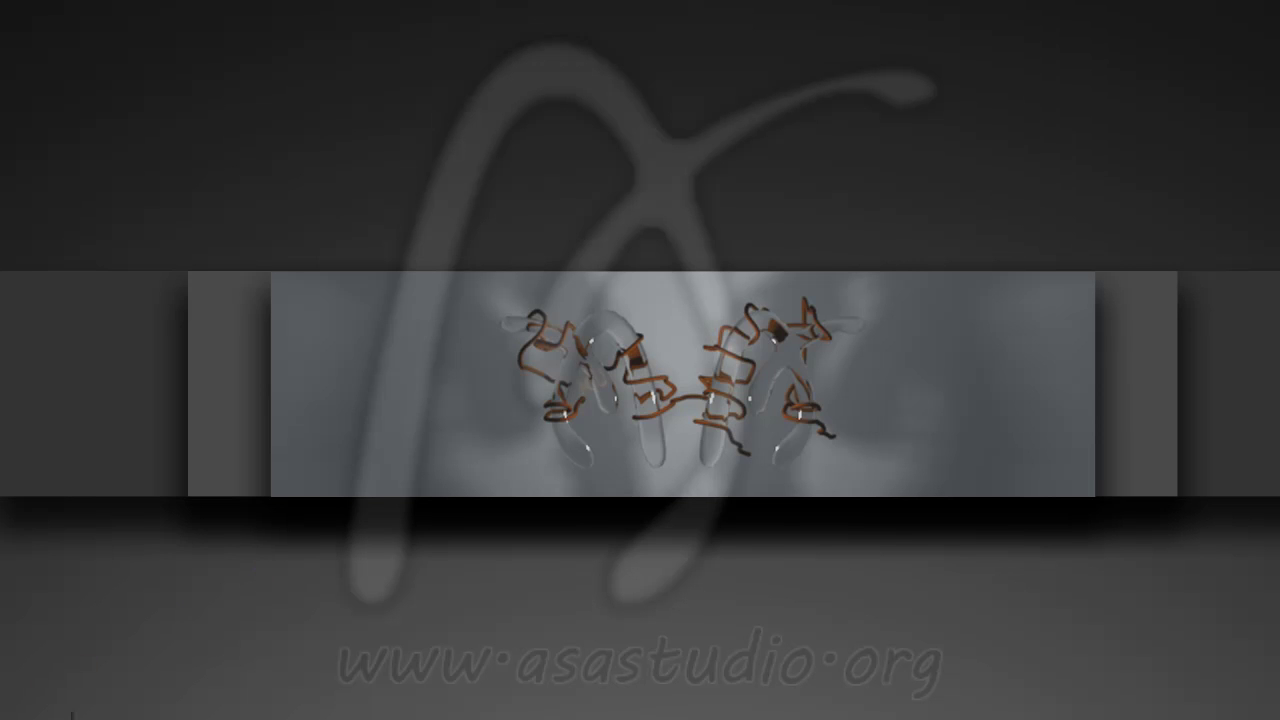
Restart SONAR 6 Producer Edition and reopen the soundcardTuts.cwp project
key(super)
click(65, 666)
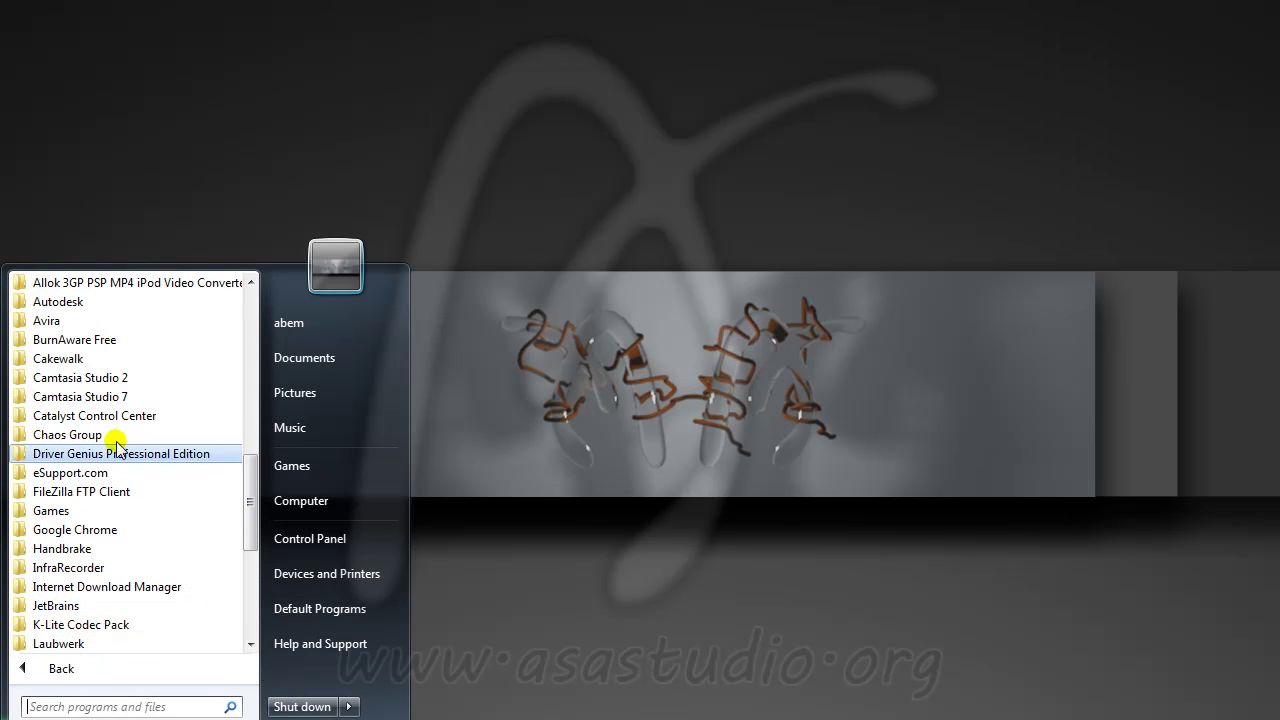
click(112, 360)
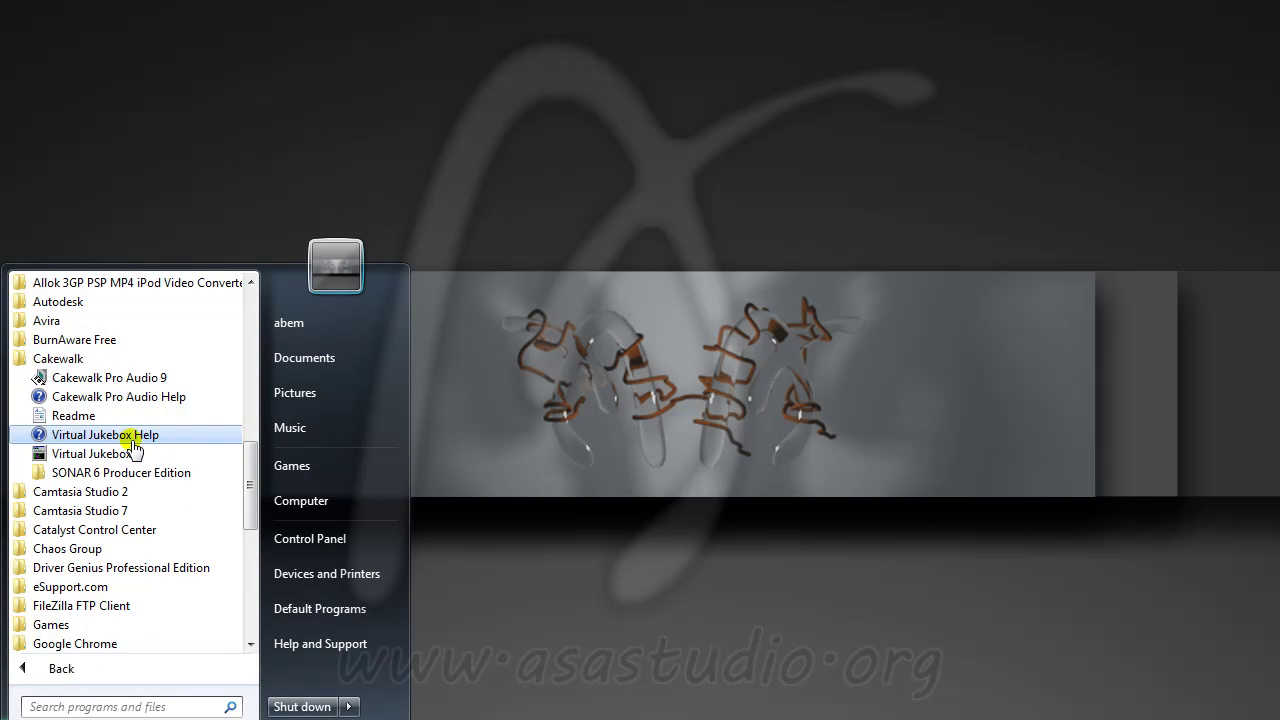
click(130, 474)
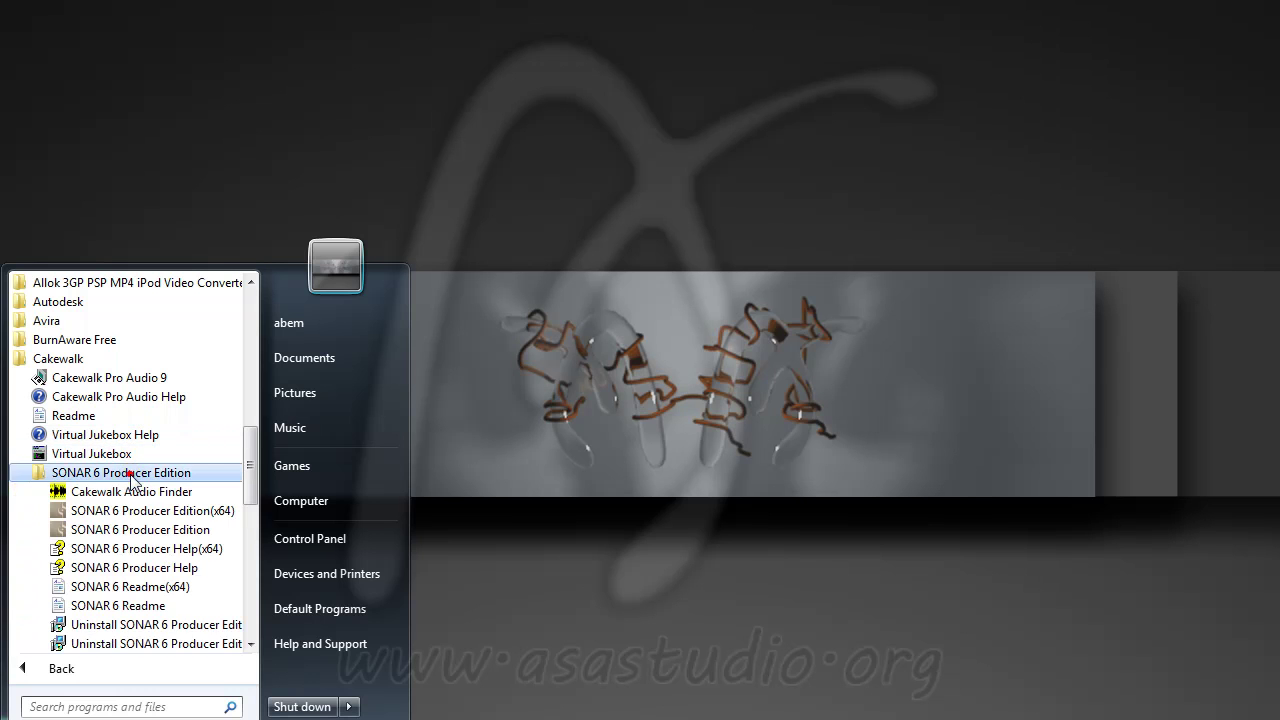
click(144, 529)
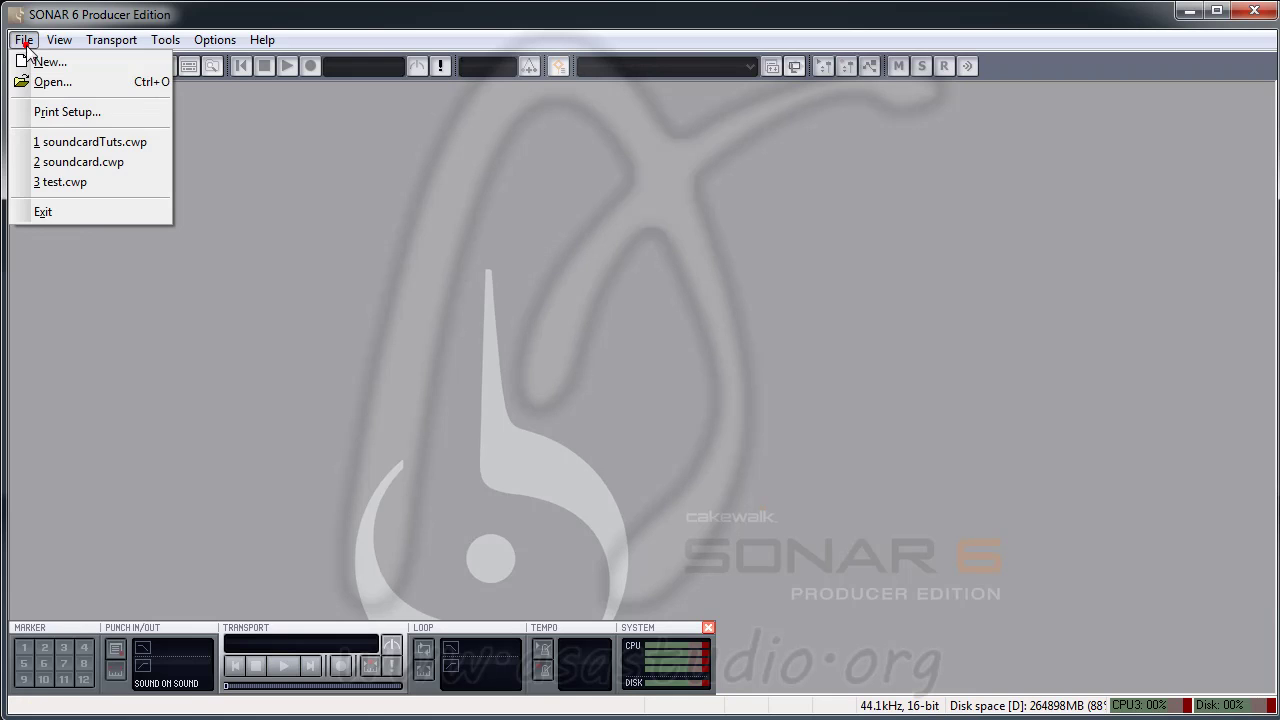
click(45, 142)
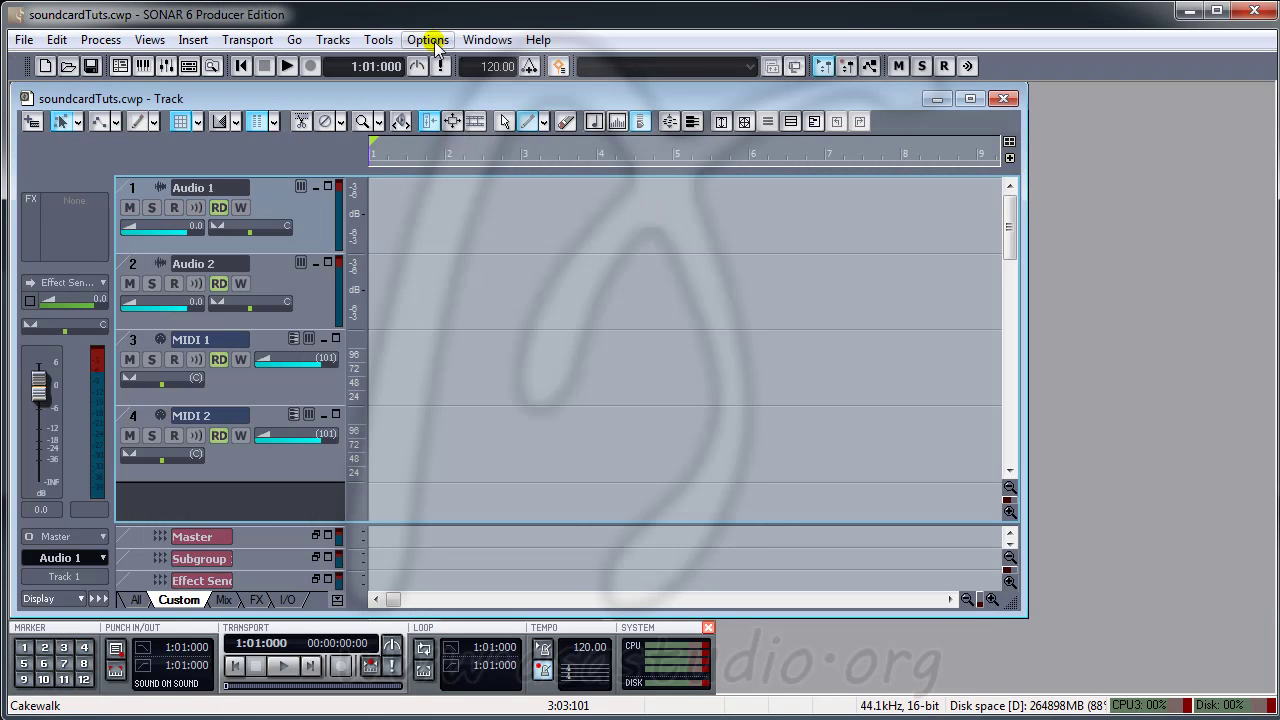
Check the playback timing master choices in the audio options and set the mixing latency buffer size to 10.0 msec
click(427, 40)
click(440, 154)
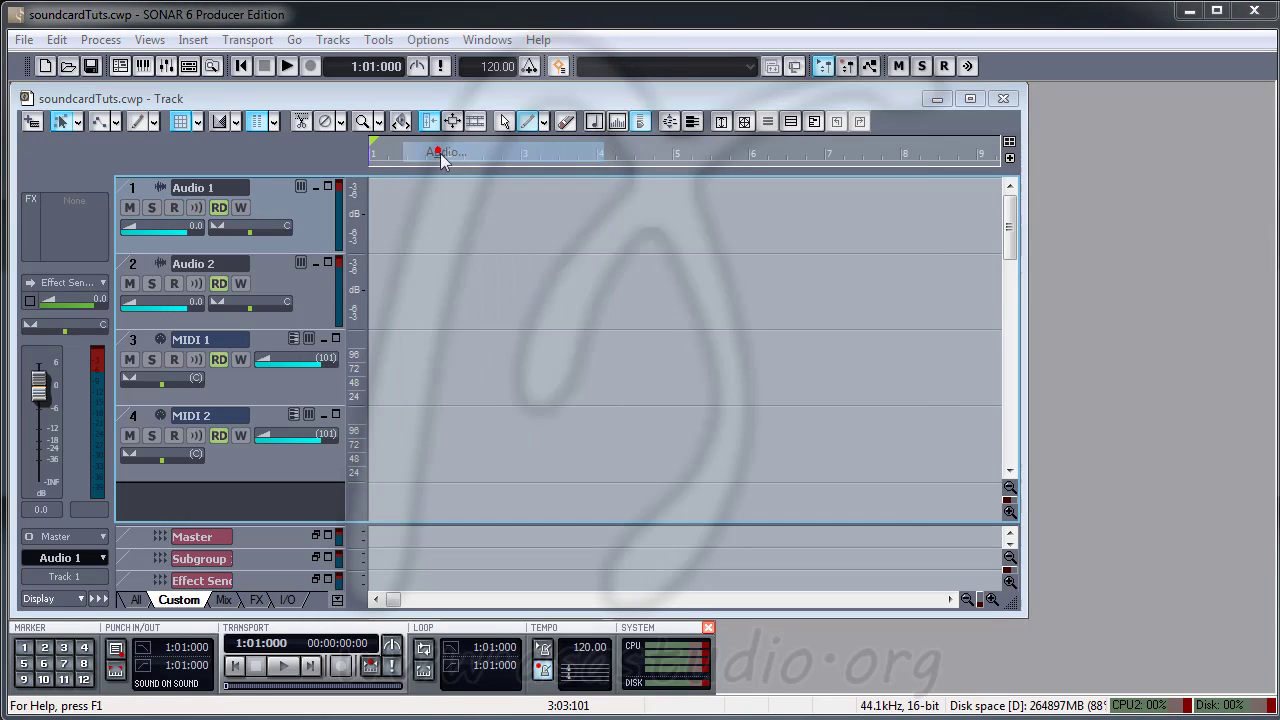
click(737, 181)
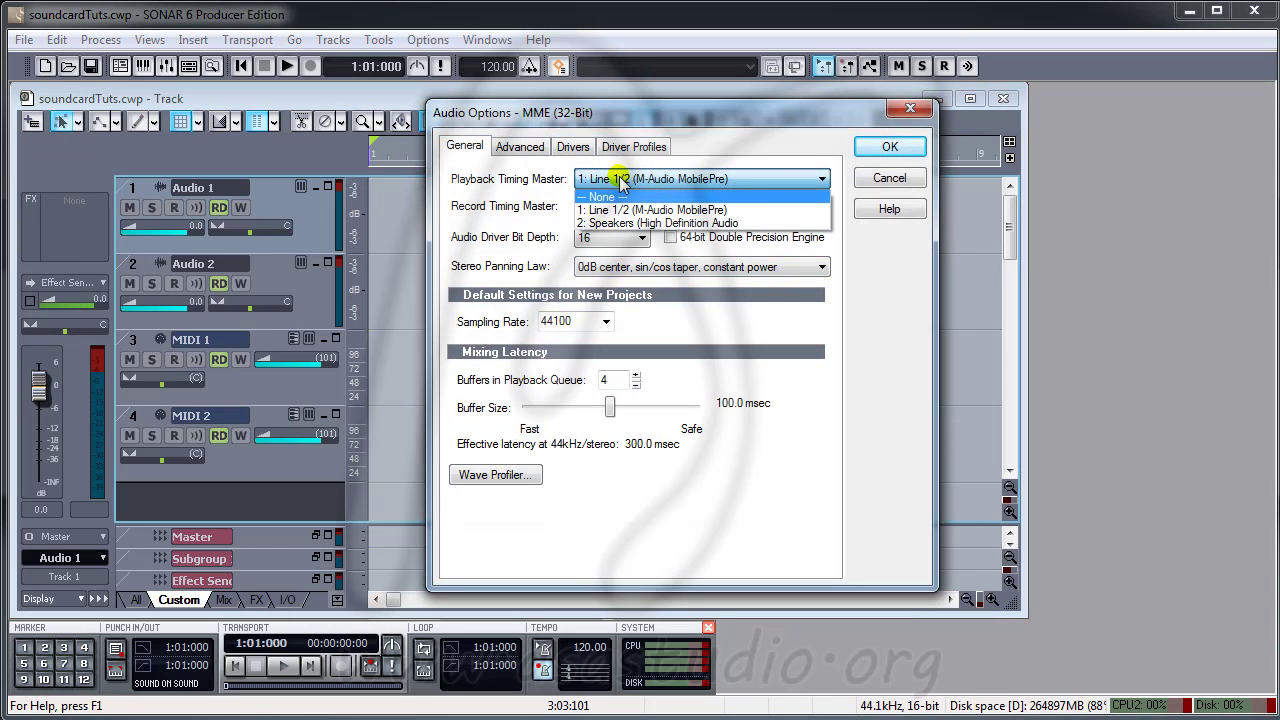
click(845, 234)
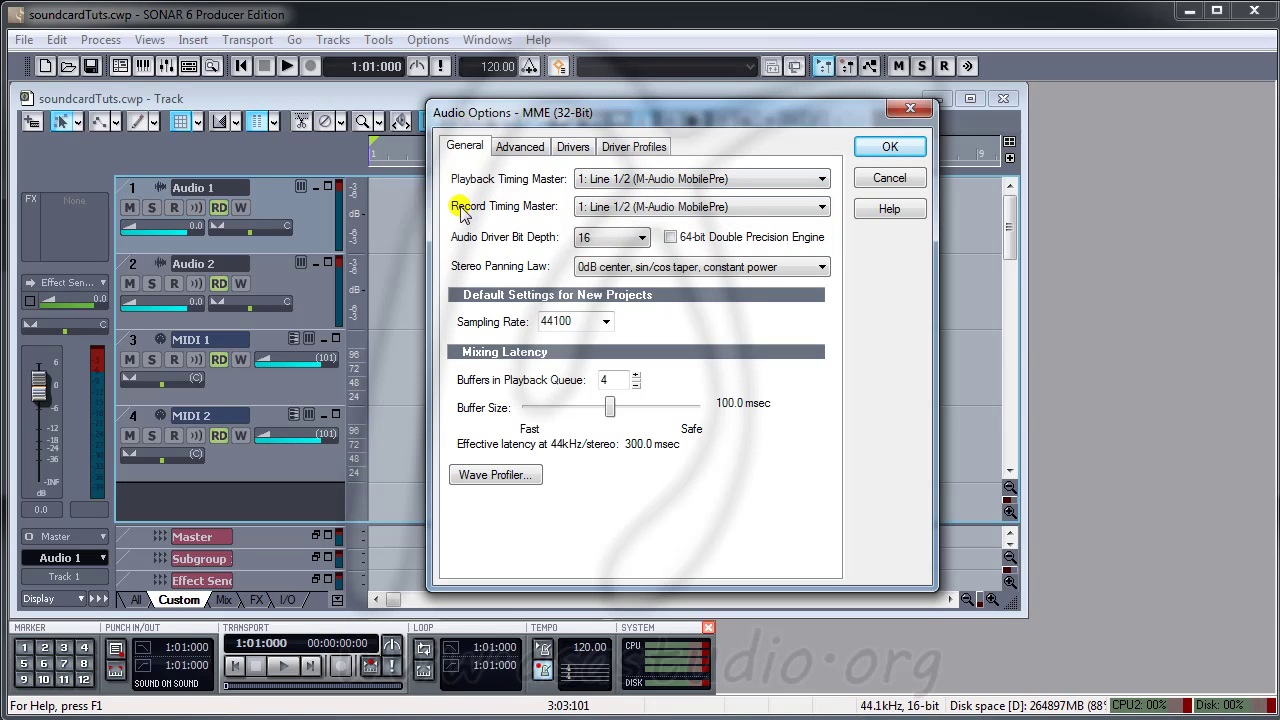
key(Tab)
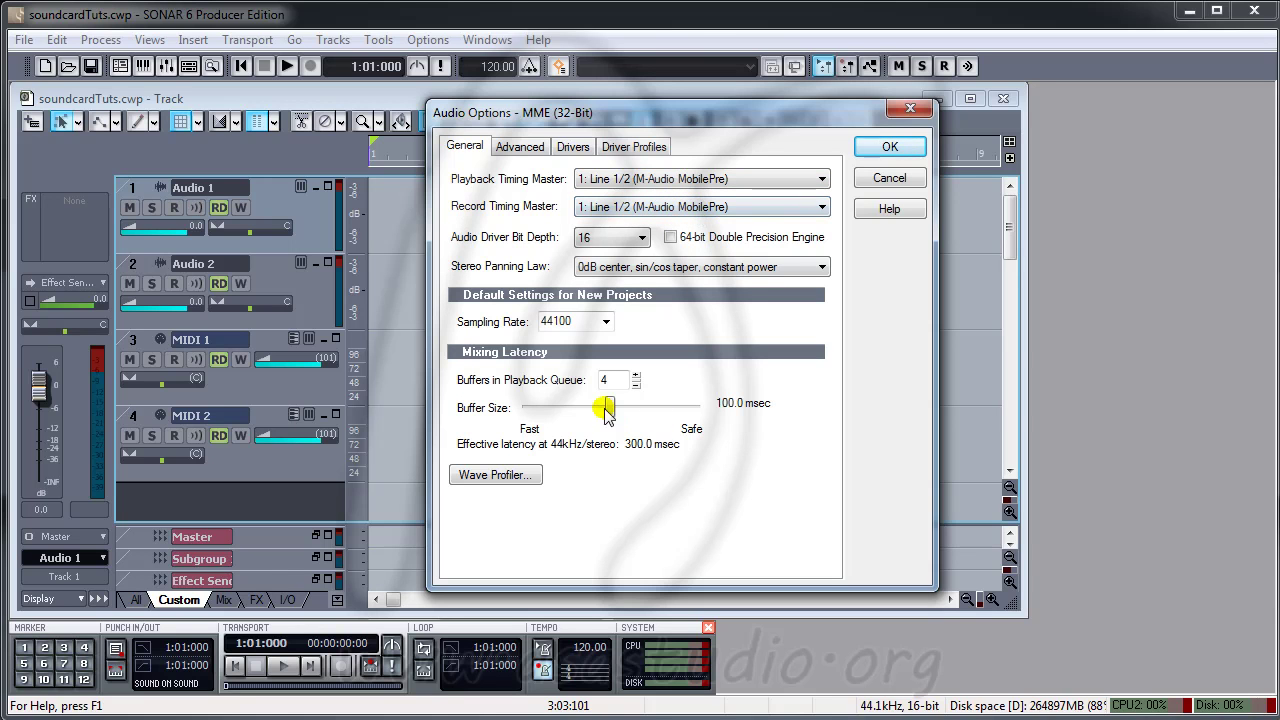
mouse_move(610, 409)
mouse_down()
mouse_move(575, 418)
mouse_move(611, 409)
mouse_up()
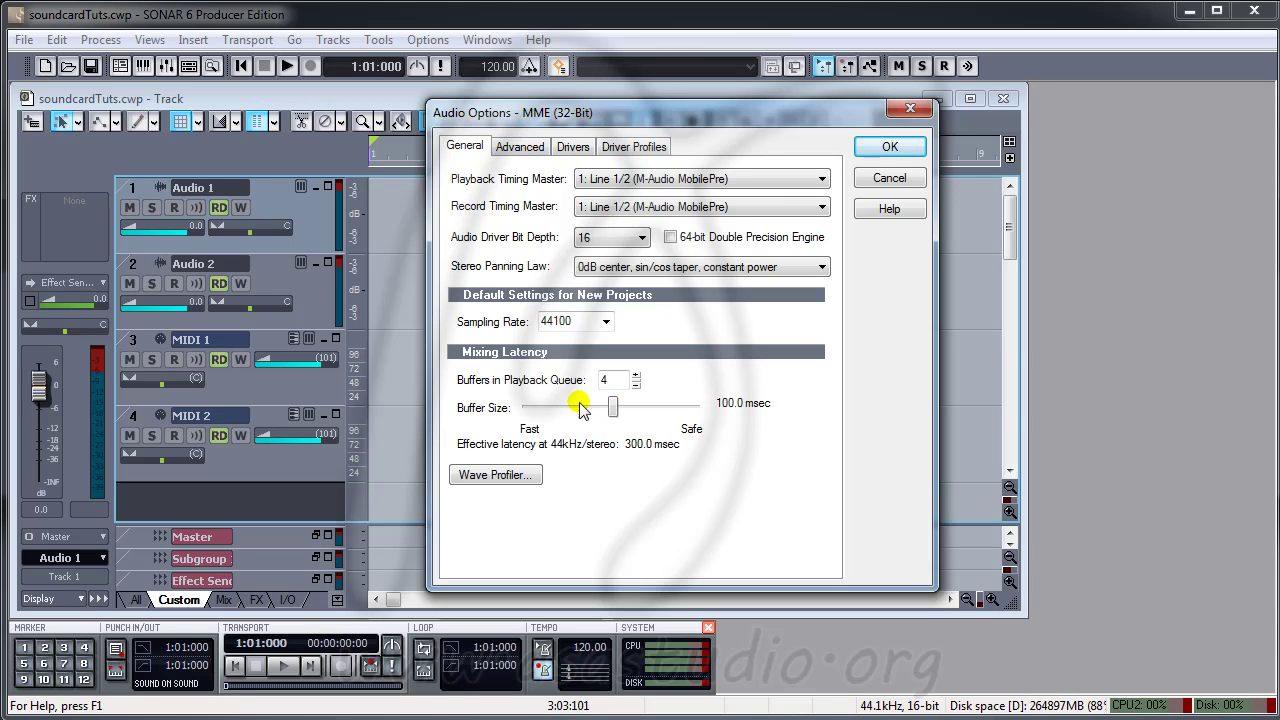
drag(611, 409, 487, 418)
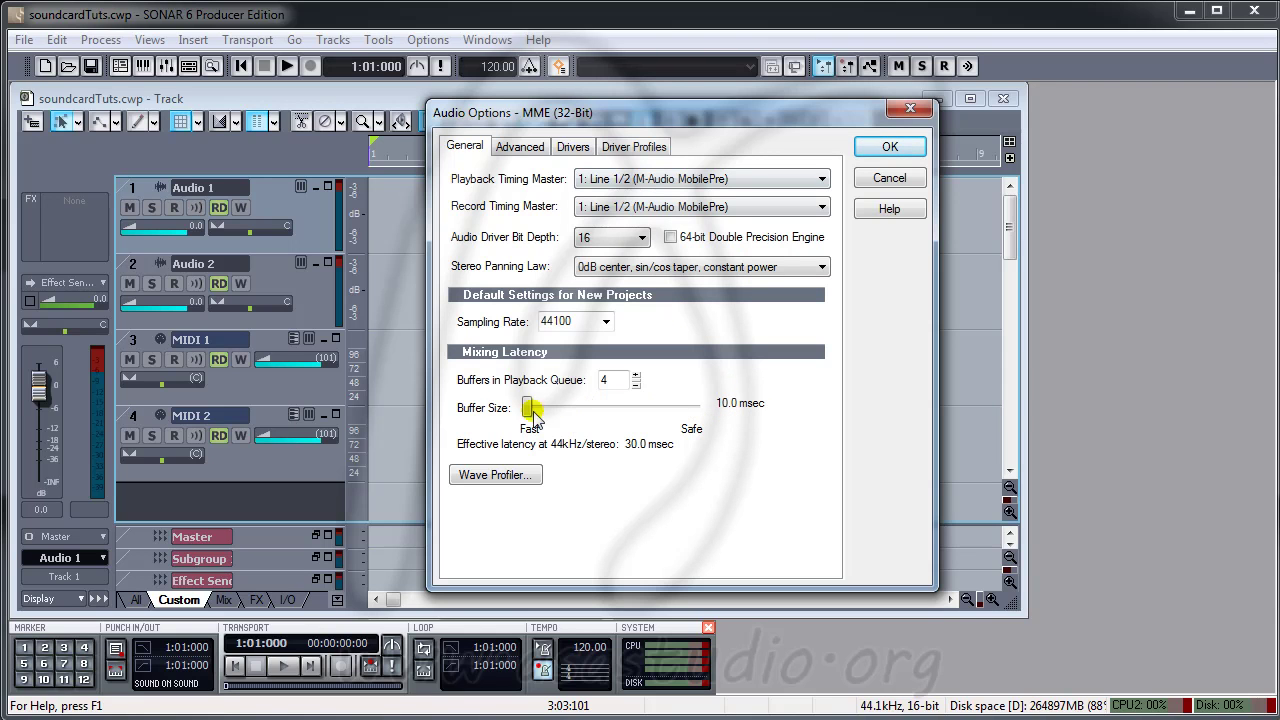
Review the driver mode, enabled audio drivers, driver profiles and general settings in the audio options
click(521, 146)
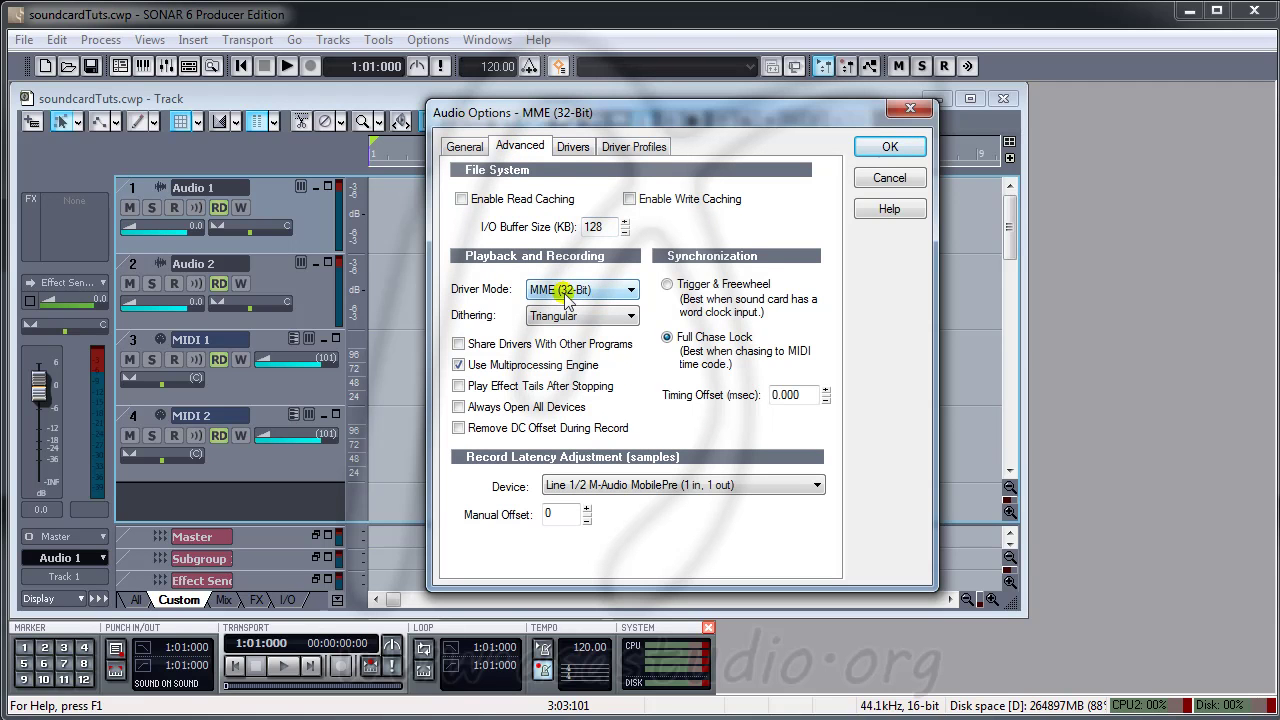
click(573, 146)
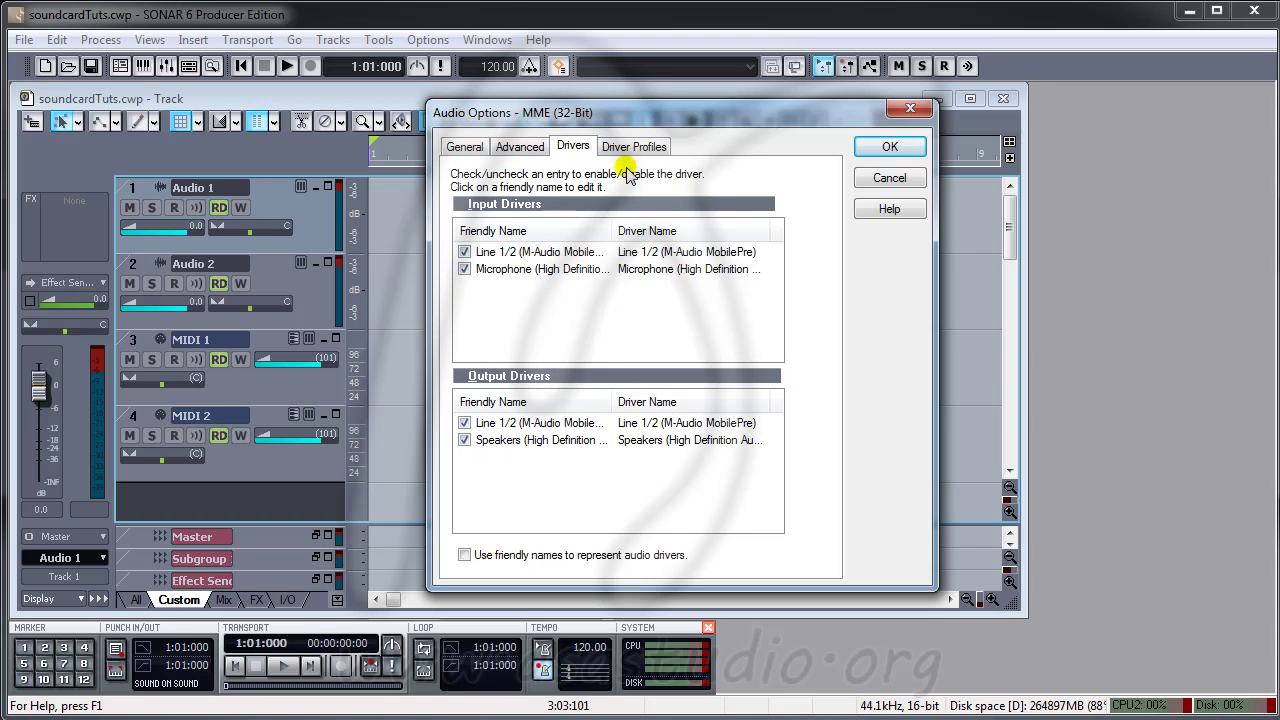
click(628, 145)
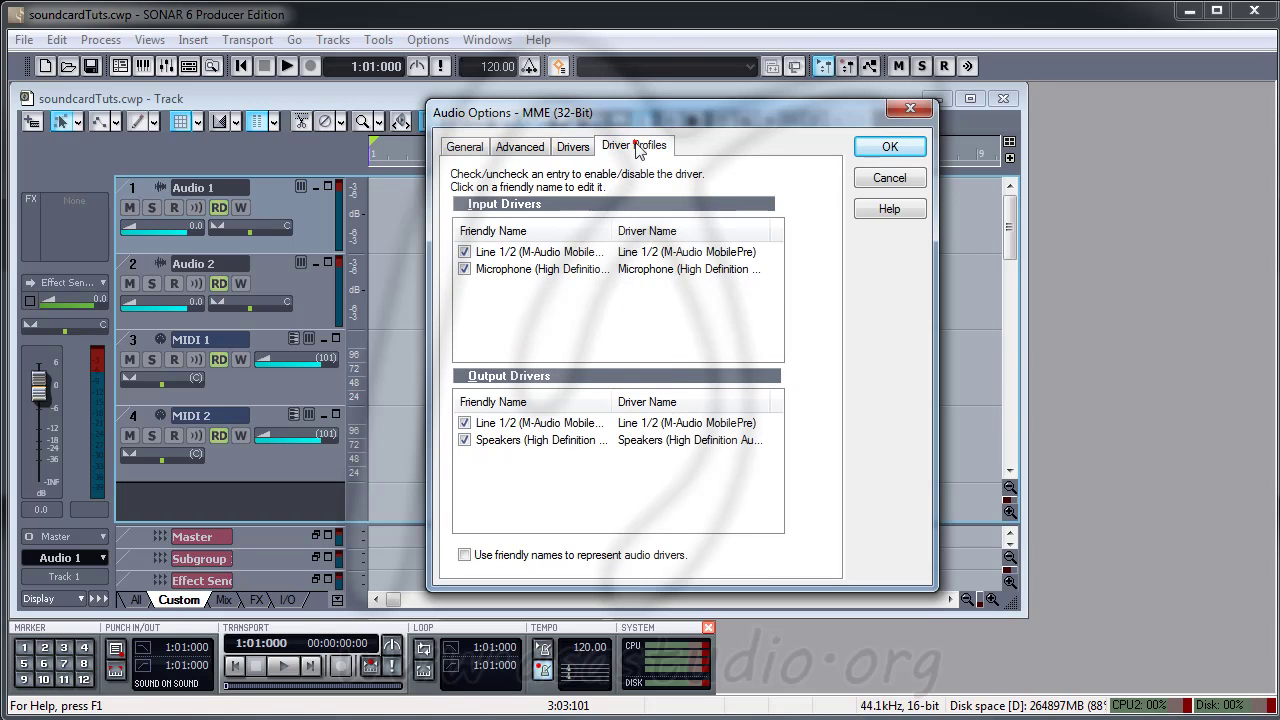
click(466, 147)
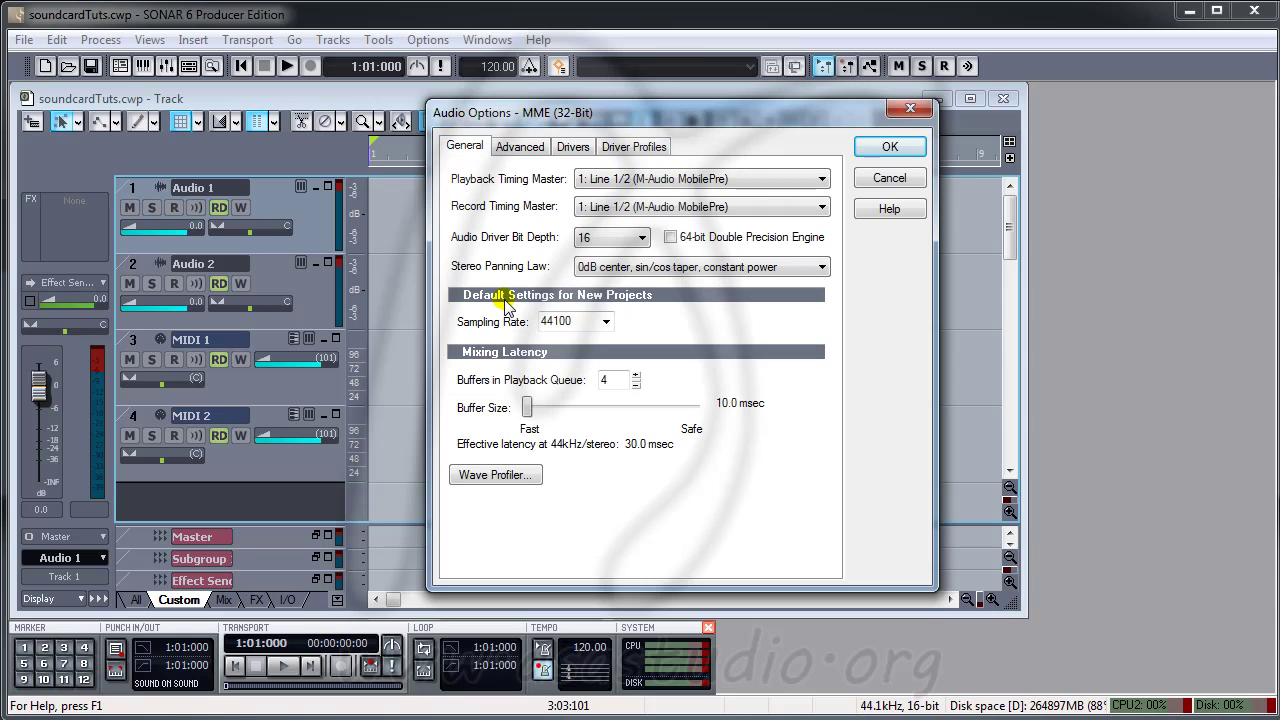